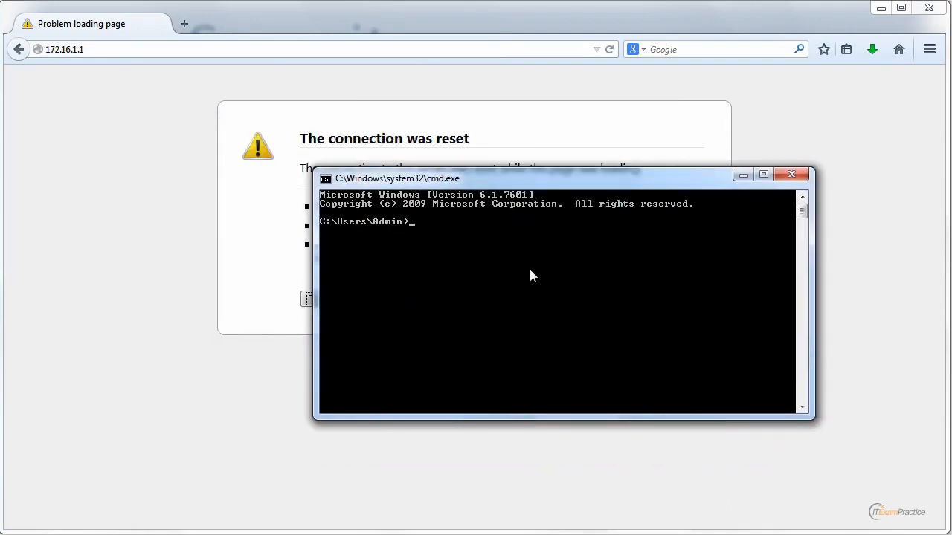
# Step: Go to the drive root, clear the screen and run ipconfig
pyautogui.write('cd\\')
pyautogui.press('Return')
pyautogui.write('cls')
pyautogui.press('Return')
pyautogui.write('ipconfig')
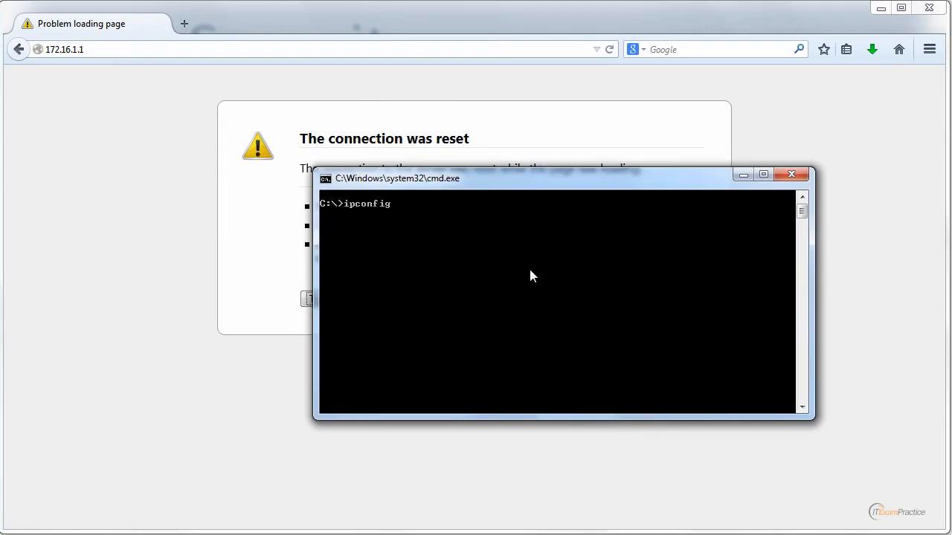
pyautogui.press('Return')
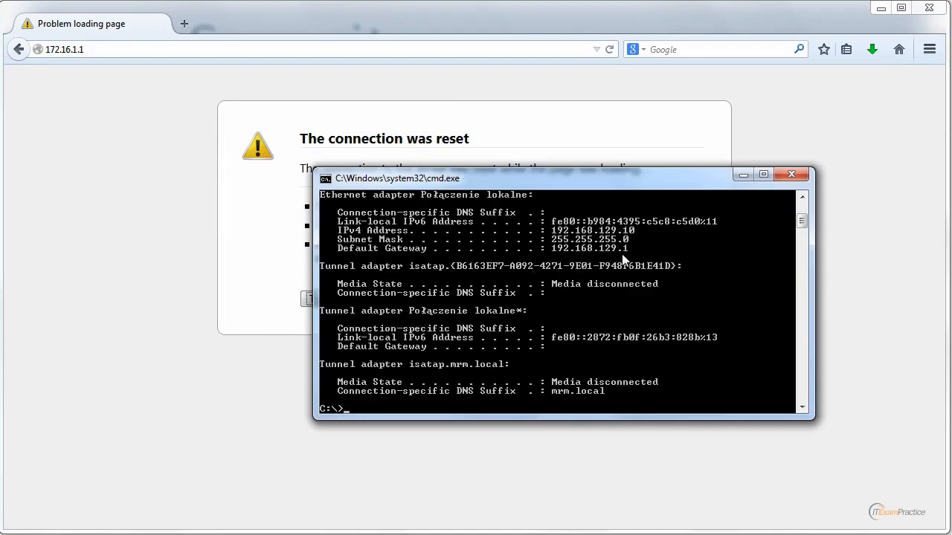
# Step: Scroll up to the ipconfig output and mark the 192.168.199.108 address
pyautogui.moveTo(800, 222); pyautogui.dragTo(799, 217)
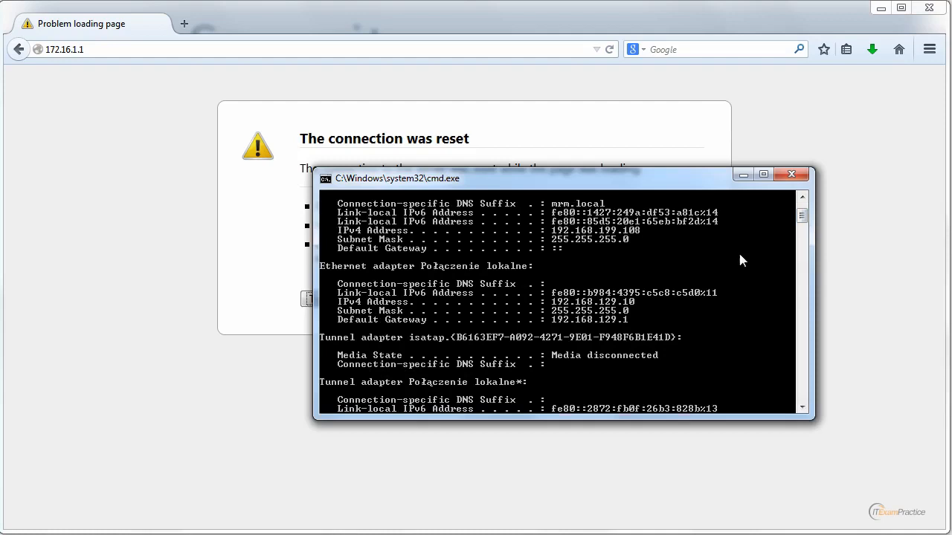
pyautogui.rightClick(556, 235)
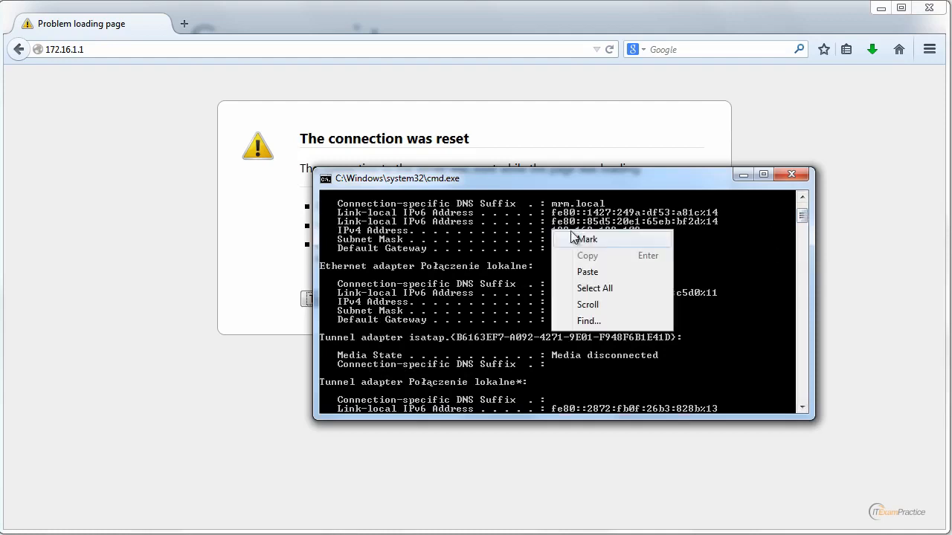
pyautogui.click(568, 240)
pyautogui.moveTo(552, 231); pyautogui.dragTo(646, 236)
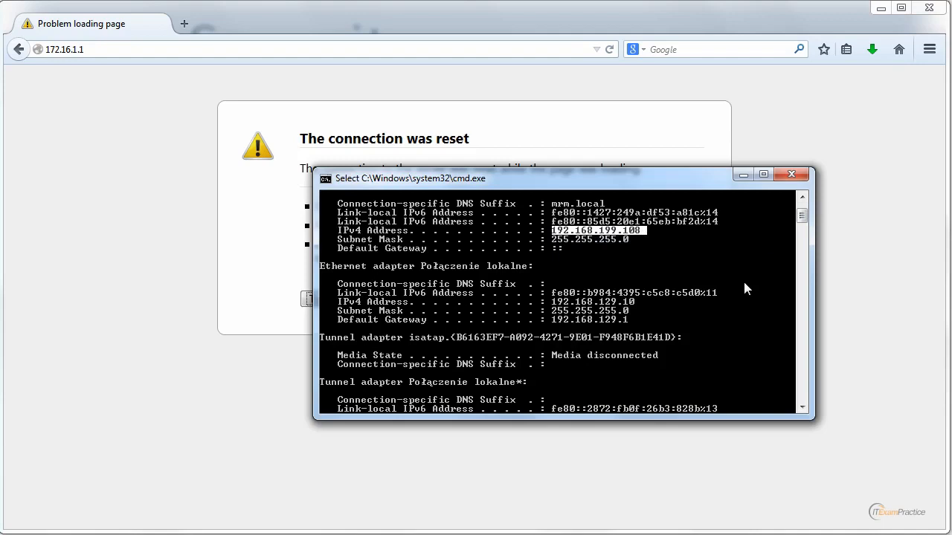
pyautogui.click(674, 249)
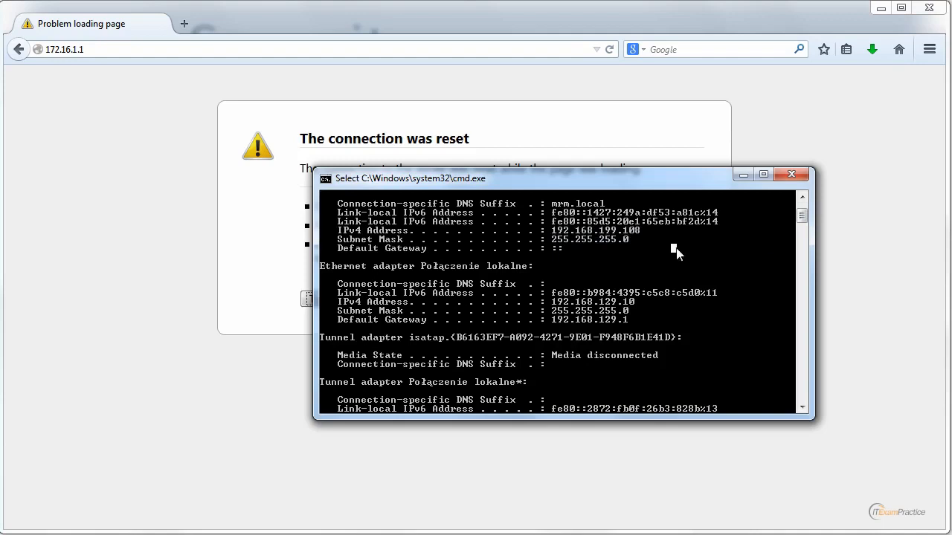
# Step: Ping 172.16.1.2, 172.16.1.21 and 172.16.1.7, stopping each after a reply
pyautogui.press('Escape')
pyautogui.write('ping')
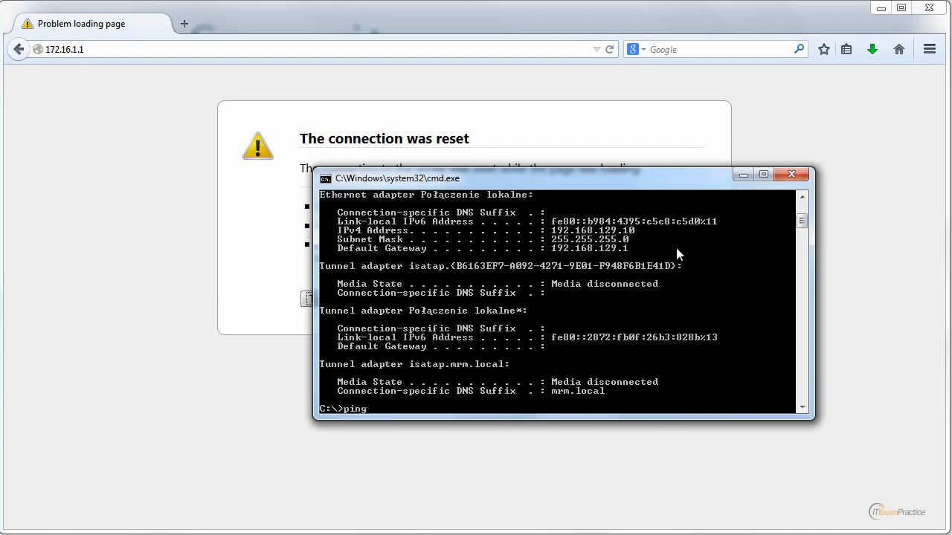
pyautogui.write(' 172.16.1.2')
pyautogui.press('Return')
pyautogui.hotkey('ctrl', 'c')
pyautogui.press('Up')
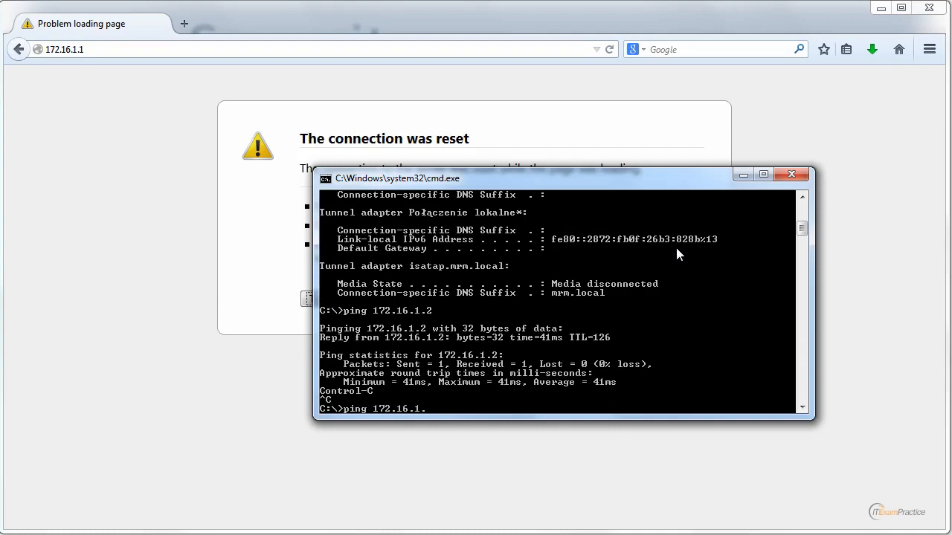
pyautogui.write('21')
pyautogui.press('Return')
pyautogui.hotkey('ctrl', 'c')
pyautogui.press('Up')
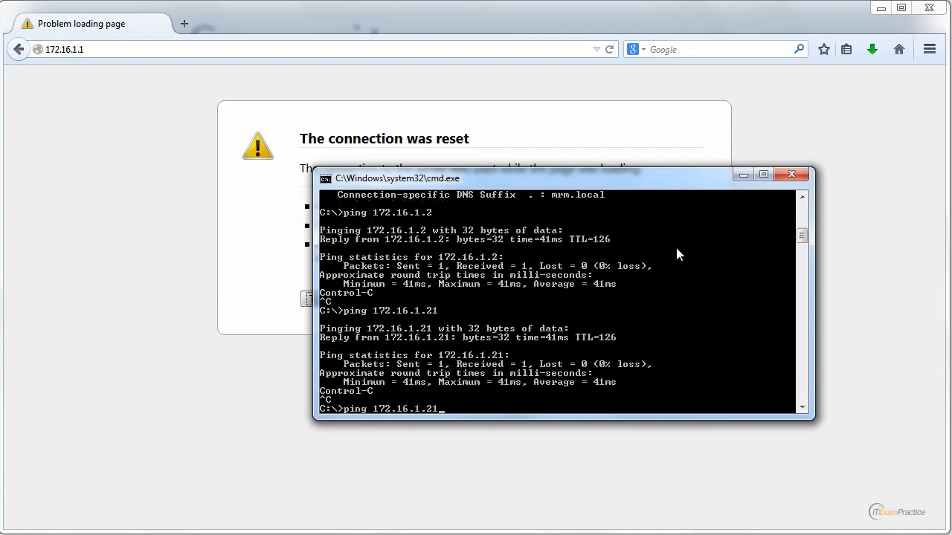
pyautogui.press('BackSpace')
pyautogui.press('BackSpace')
pyautogui.write('7')
pyautogui.press('Return')
pyautogui.hotkey('ctrl', 'c')
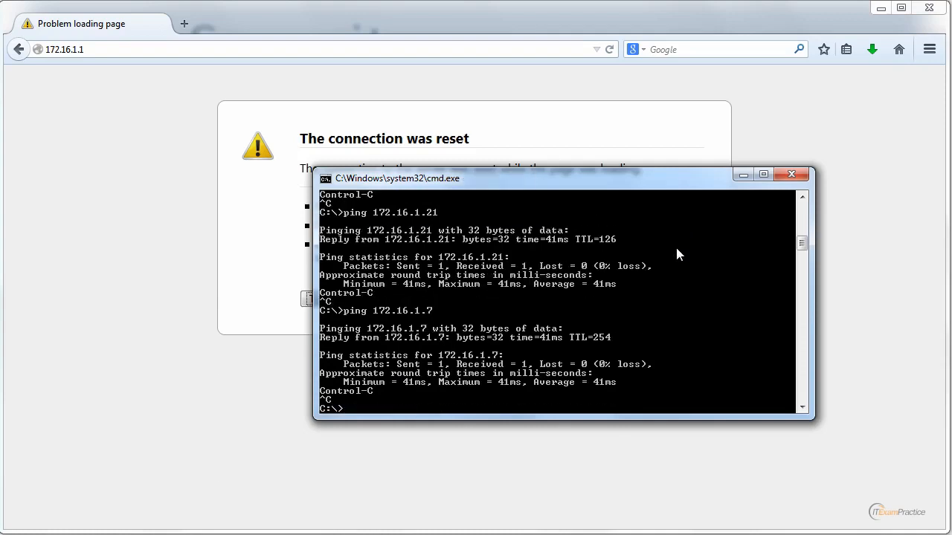
# Step: Start a continuous ping to 172.16.1.1
pyautogui.press('Up')
pyautogui.press('BackSpace')
pyautogui.write('172.16.1.1')
pyautogui.press('Return')
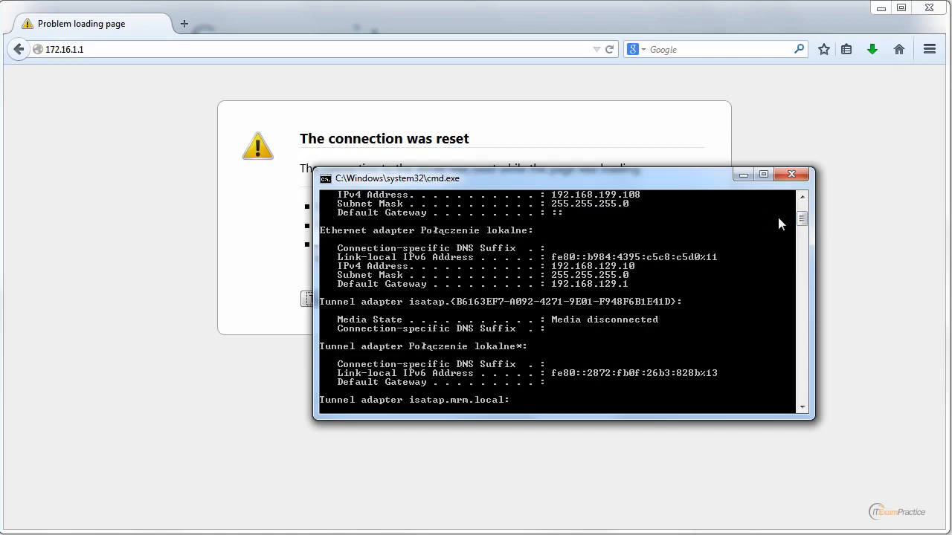
pyautogui.moveTo(801, 219); pyautogui.dragTo(802, 232)
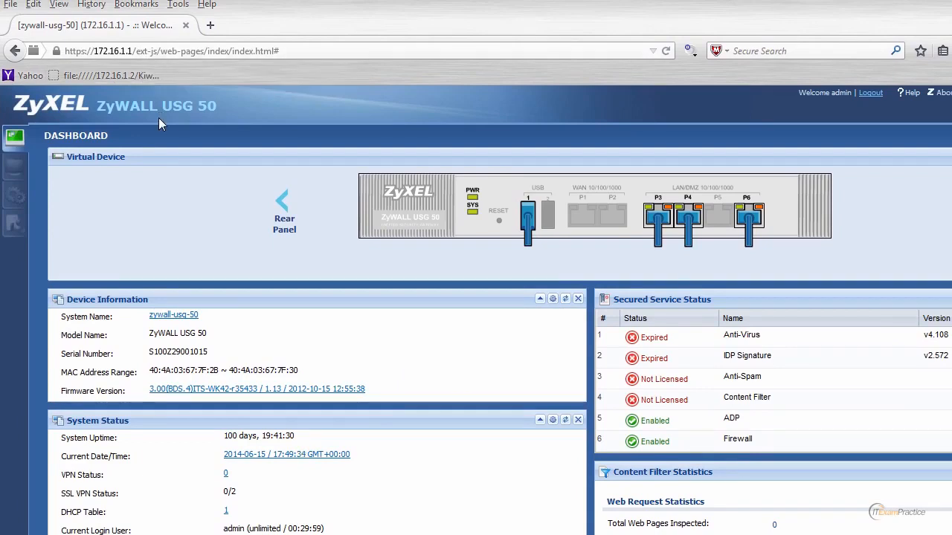
# Step: Open the Configuration section from the ZyWALL USG 50 dashboard
pyautogui.click(19, 195)
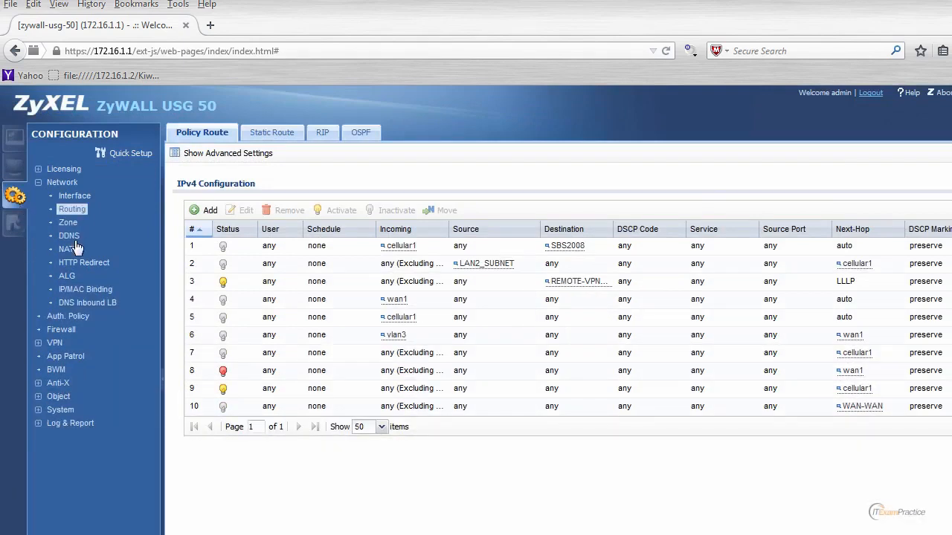
# Step: Add a new IPv4 static route from the Static Route list and select its Destination IP field
pyautogui.click(272, 138)
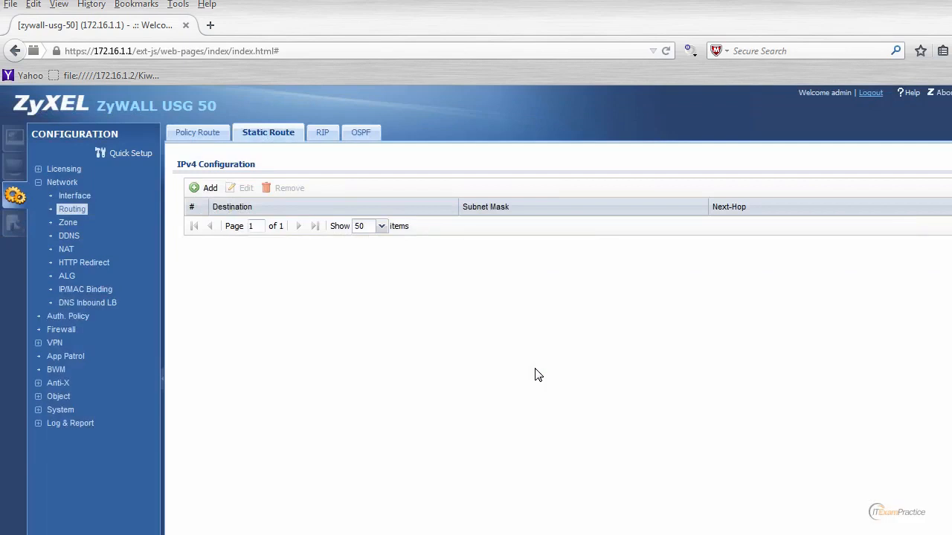
pyautogui.click(203, 190)
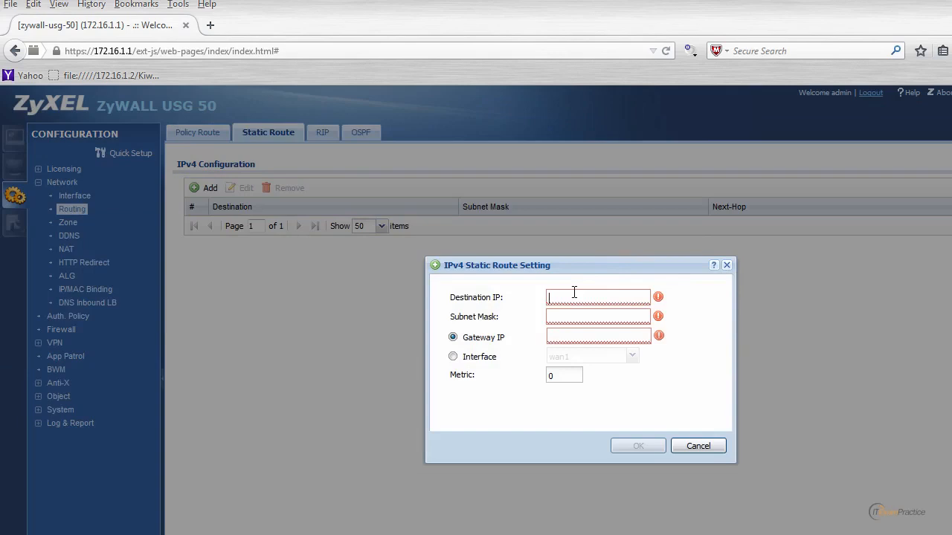
pyautogui.click(574, 293)
# Step: Copy the 192.168.199 prefix from the ipconfig output and return to the route dialog
pyautogui.hotkey('alt', 'Tab')
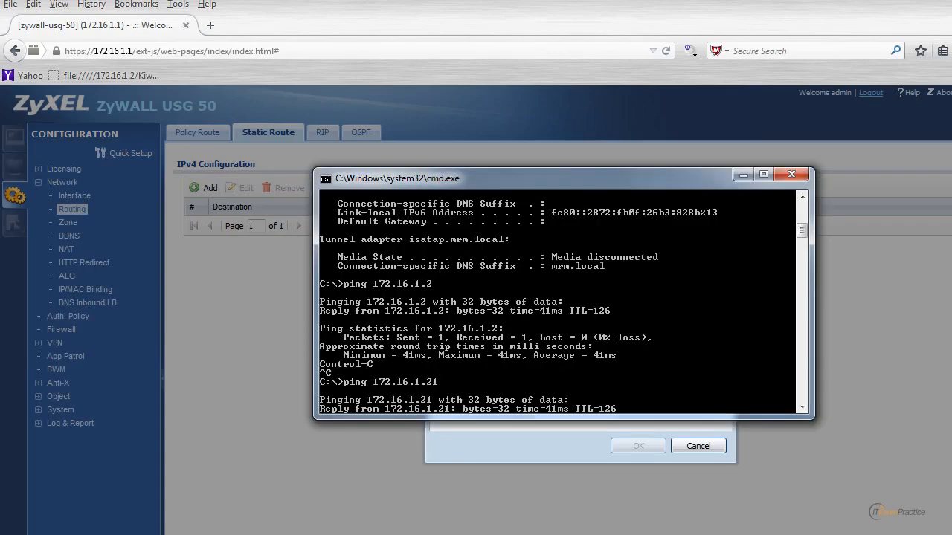
pyautogui.click(800, 219)
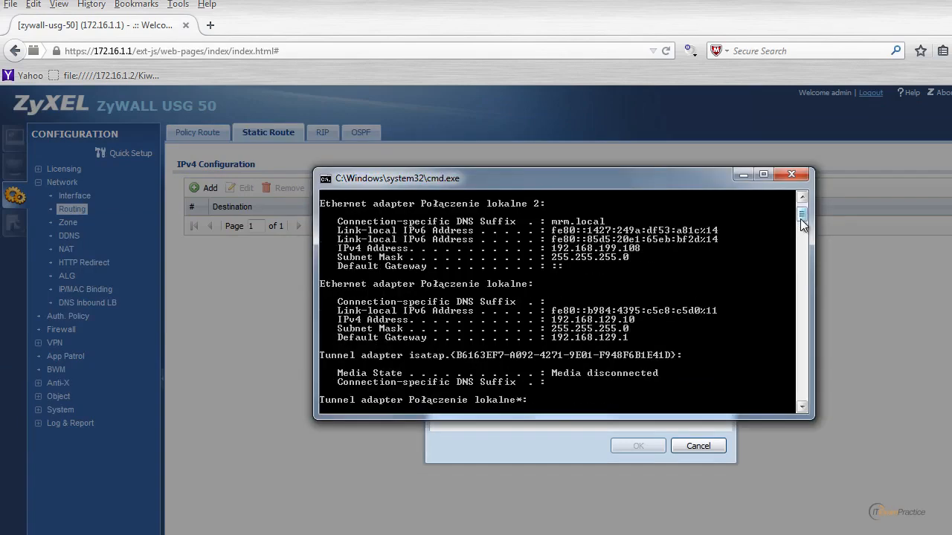
pyautogui.rightClick(606, 258)
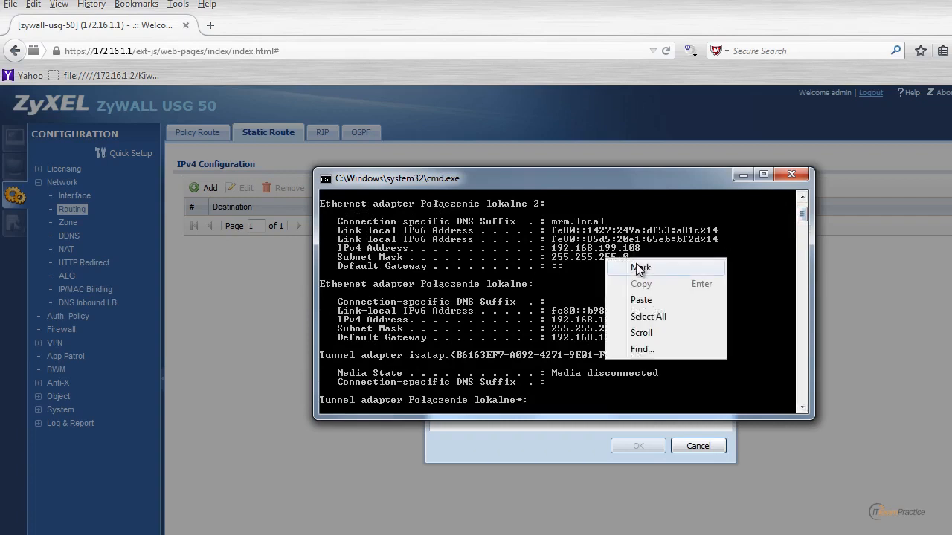
pyautogui.click(638, 269)
pyautogui.moveTo(552, 248); pyautogui.dragTo(615, 253)
pyautogui.press('Return')
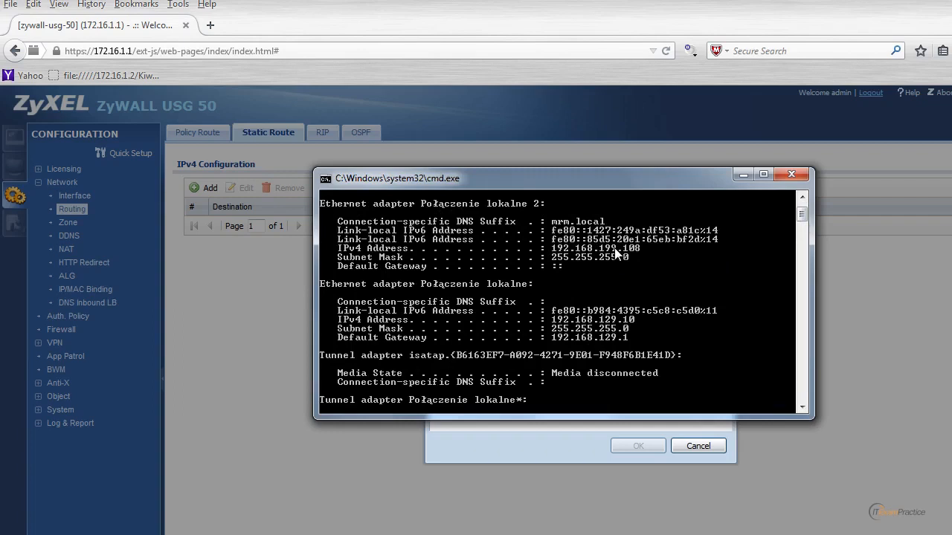
pyautogui.click(550, 449)
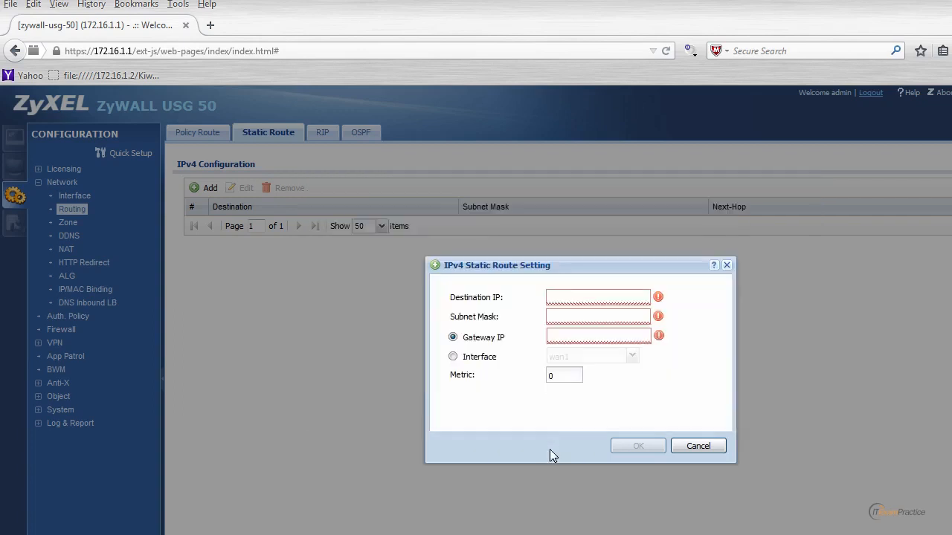
# Step: Enter destination 192.168.199.0 and subnet mask 255.255.255.0, moving on to the Gateway IP field
pyautogui.rightClick(564, 297)
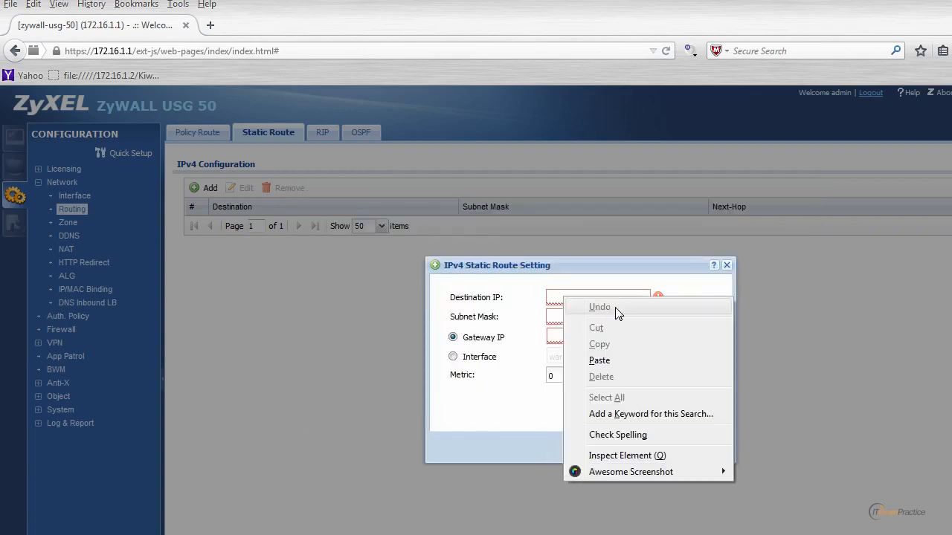
pyautogui.click(599, 361)
pyautogui.write('.0')
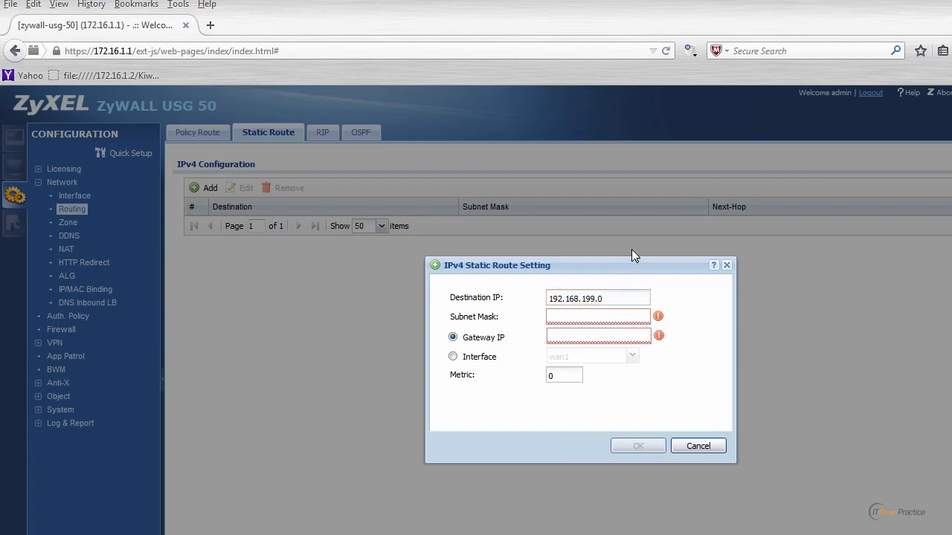
pyautogui.press('Tab')
pyautogui.write('255.255.255.0')
pyautogui.press('Tab')
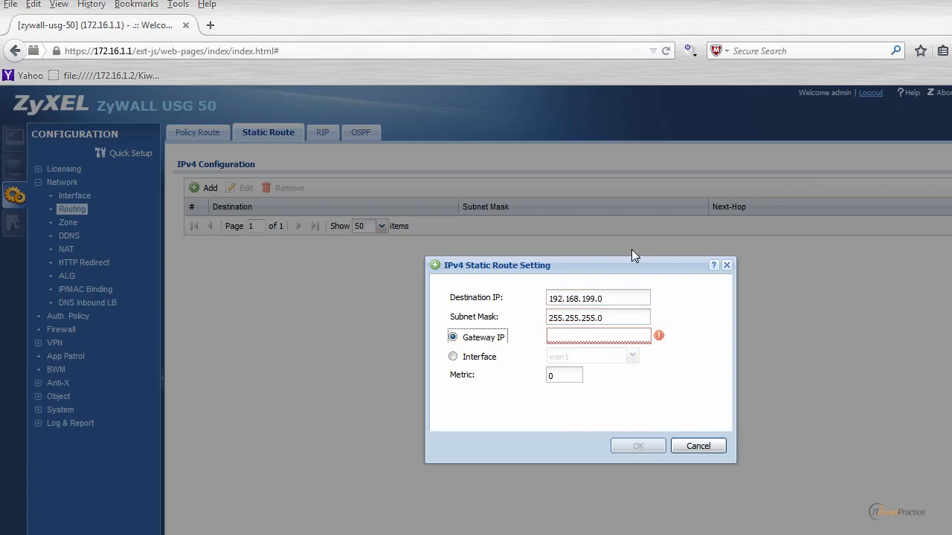
pyautogui.press('Tab')
# Step: Clear Command Prompt and run telnet 172.16.1.5, which fails as an unrecognized command
pyautogui.click(491, 534)
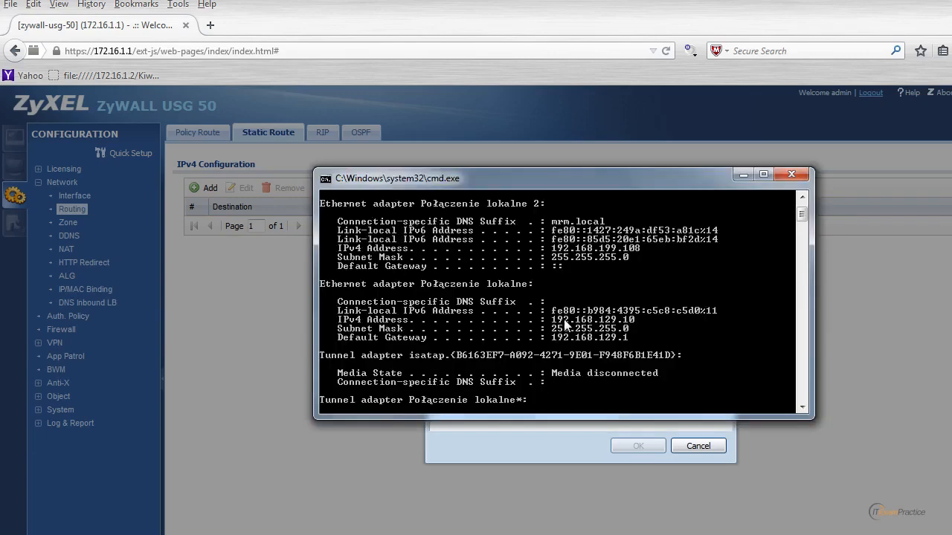
pyautogui.write('cls')
pyautogui.press('Return')
pyautogui.write('te')
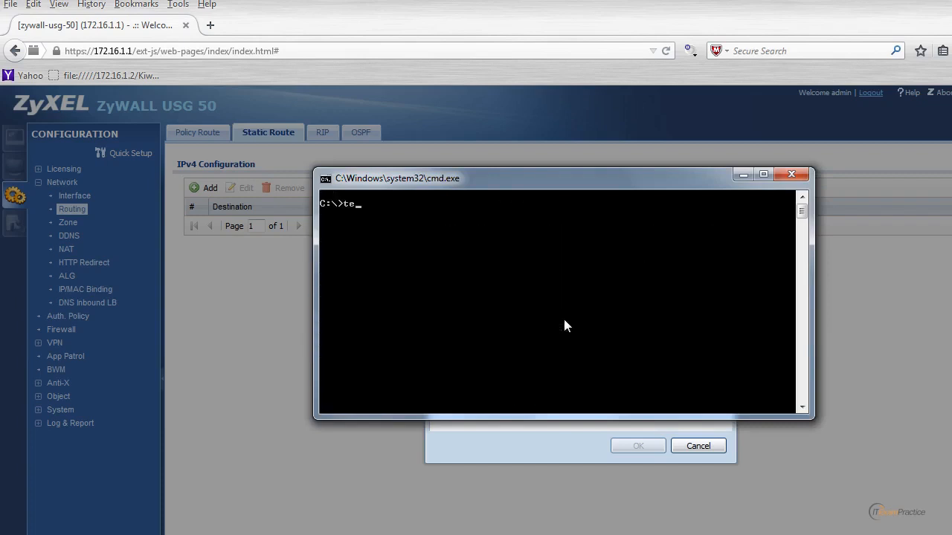
pyautogui.write('lnet 172.16.1.5')
pyautogui.press('Return')
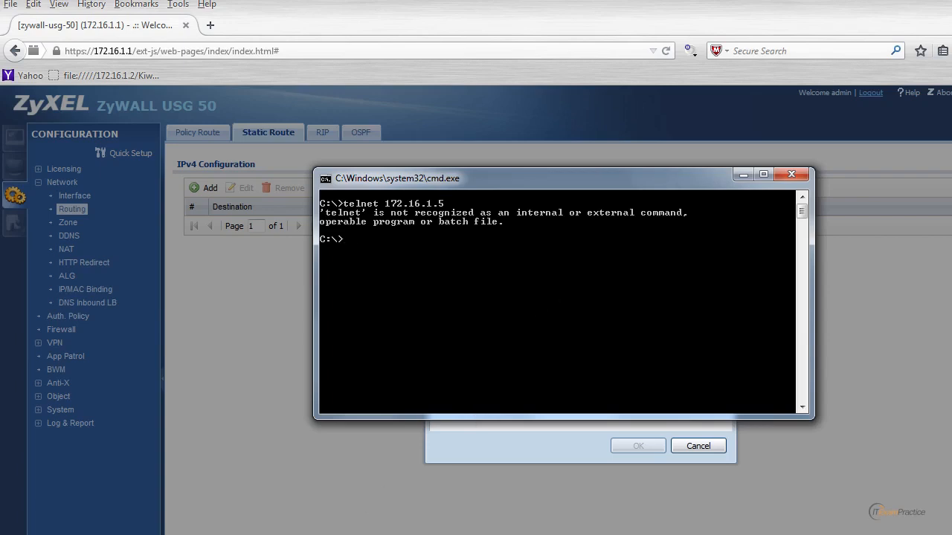
pyautogui.press('super')
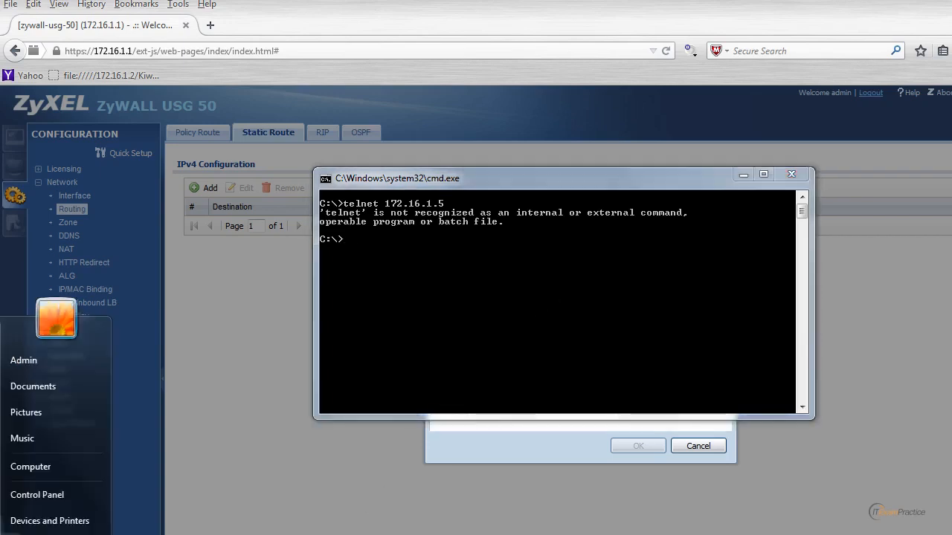
# Step: Enable the Telnet Client feature in Control Panel's Windows Features
pyautogui.click(46, 484)
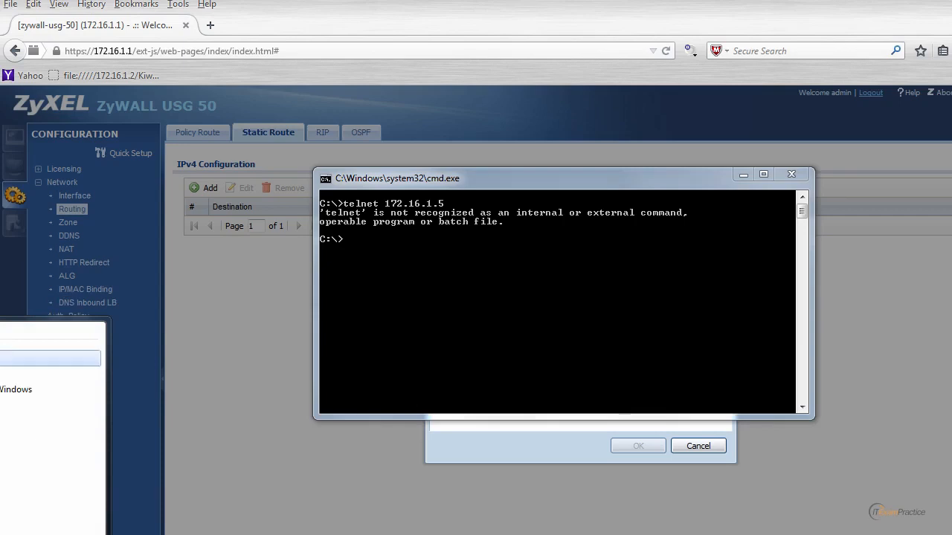
pyautogui.click(7, 358)
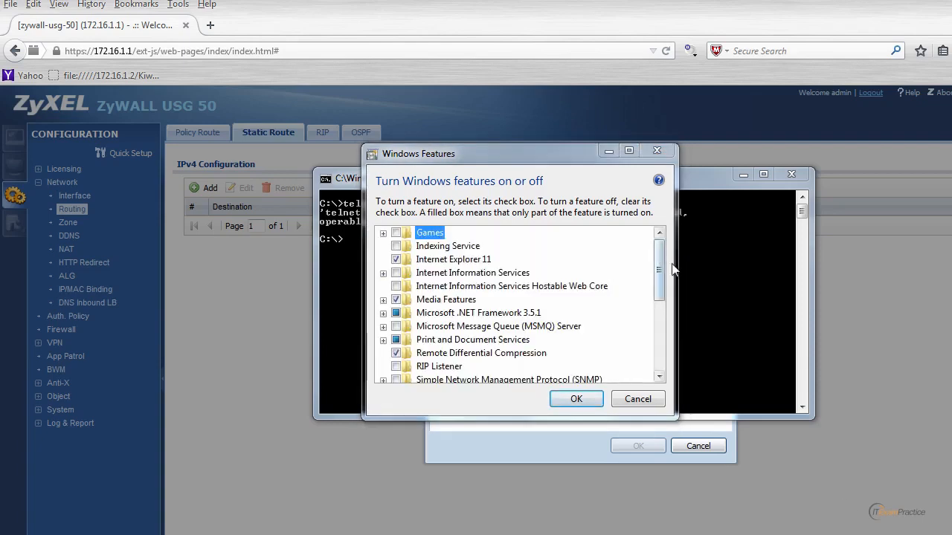
pyautogui.moveTo(659, 263); pyautogui.dragTo(649, 310)
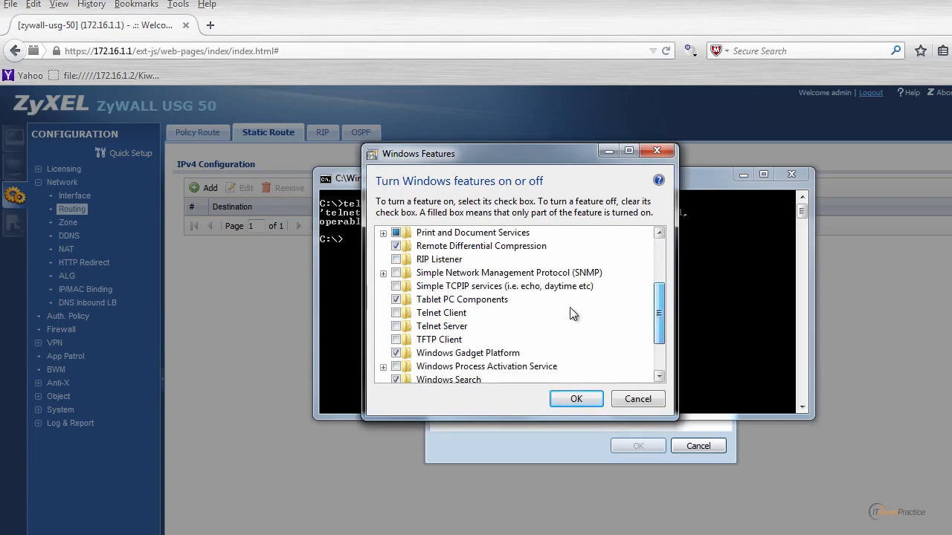
pyautogui.click(396, 313)
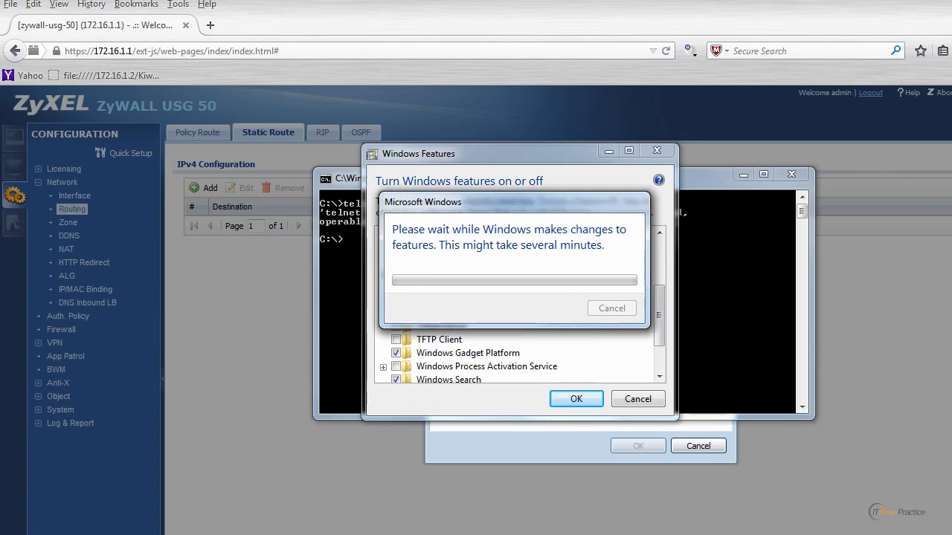
pyautogui.press('Up')
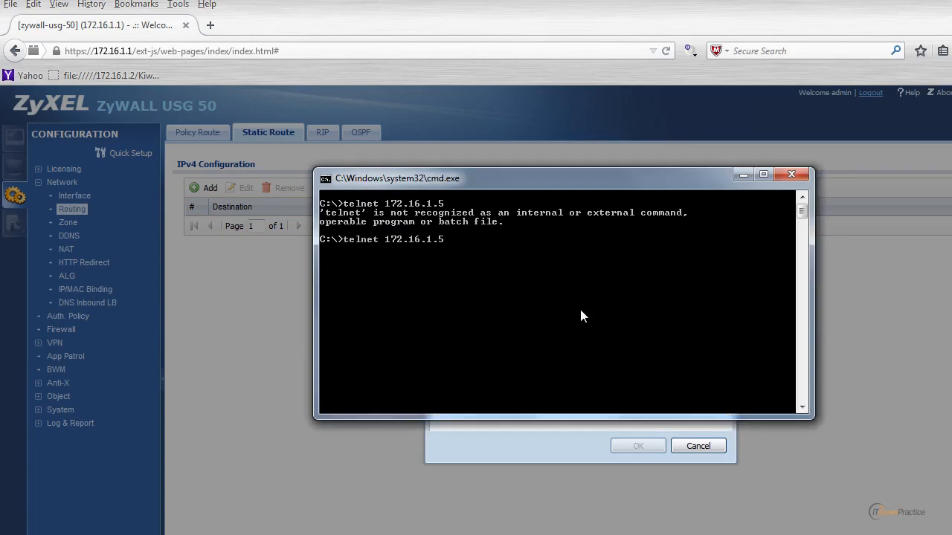
# Step: Telnet into CORE1 at 172.16.1.5, run sh ip route and sh stand, then exit
pyautogui.press('Return')
pyautogui.write('admin')
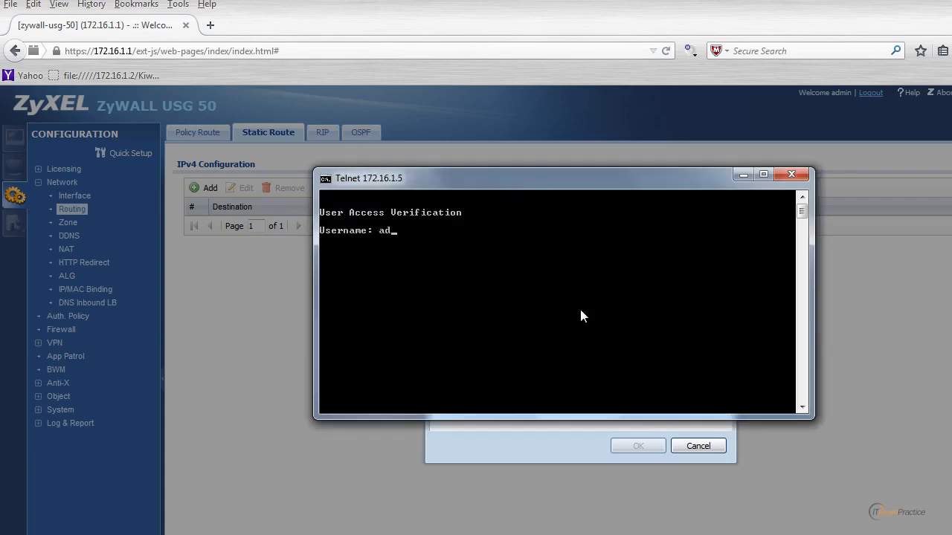
pyautogui.press('Return')
pyautogui.press('Return')
pyautogui.press('Return')
pyautogui.press('Return')
pyautogui.press('Return')
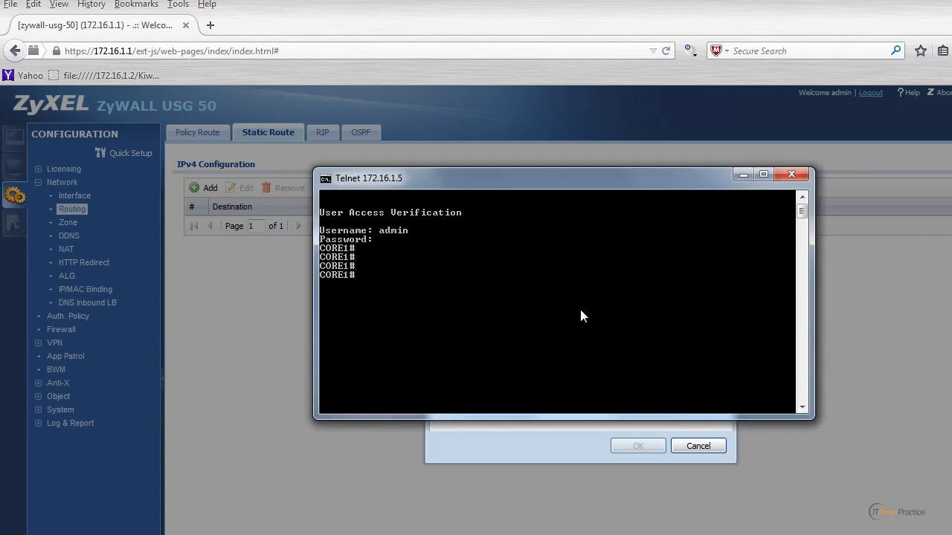
pyautogui.write('sh ip route')
pyautogui.press('Return')
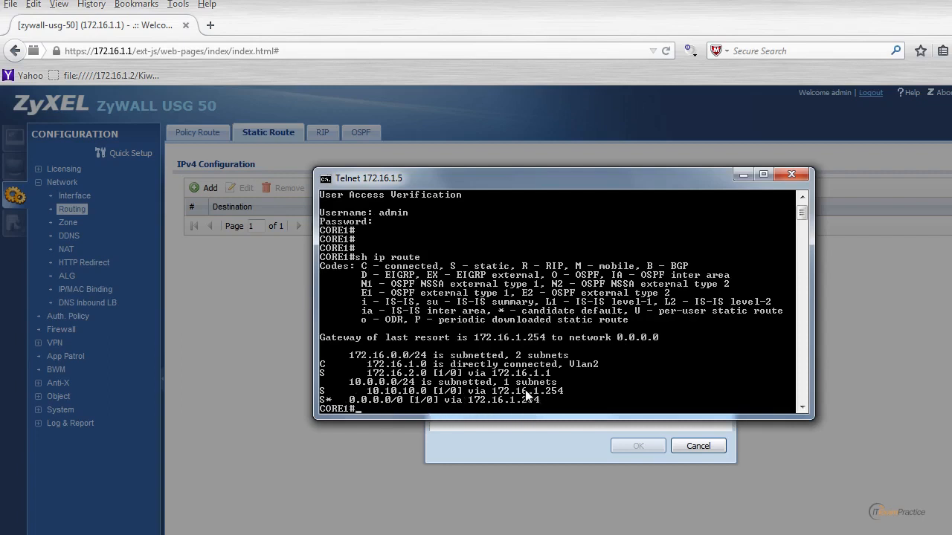
pyautogui.write('sh stand')
pyautogui.press('Return')
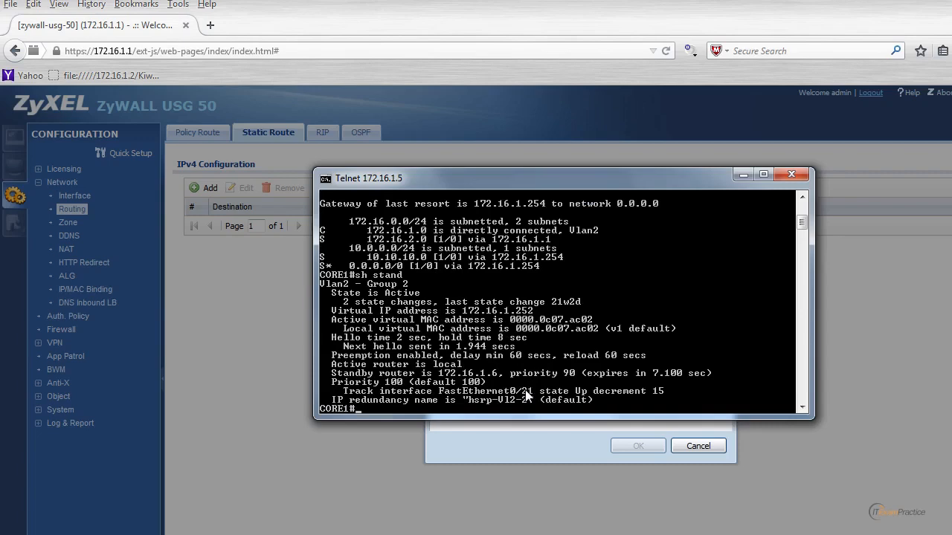
pyautogui.write('exi')
pyautogui.press('Return')
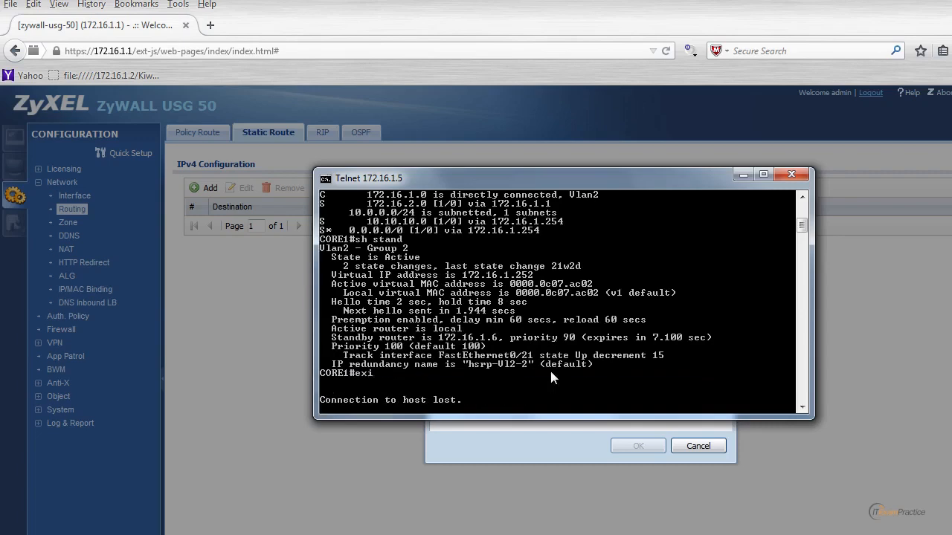
# Step: Set gateway 172.16.1.252 and save the static route to 192.168.199.0/255.255.255.0
pyautogui.click(802, 175)
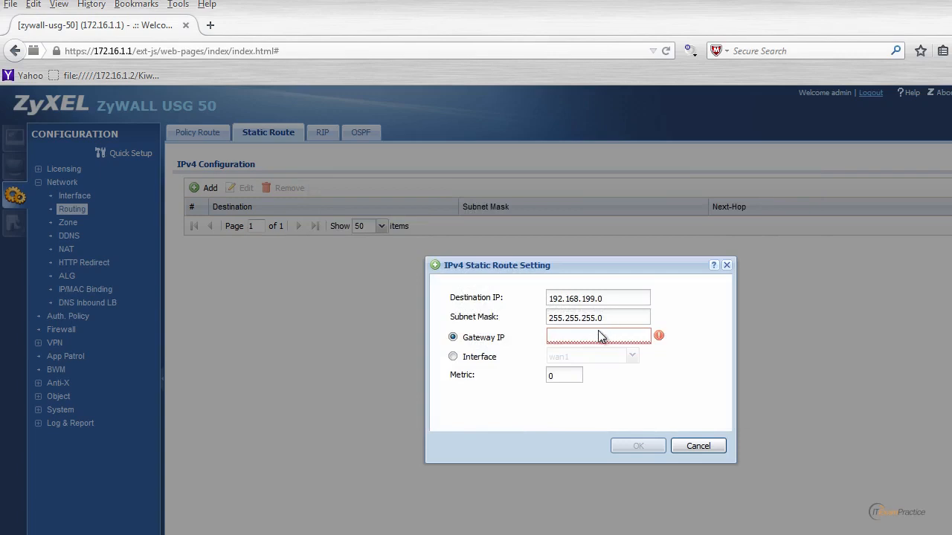
pyautogui.click(594, 336)
pyautogui.write('172.16.1.252')
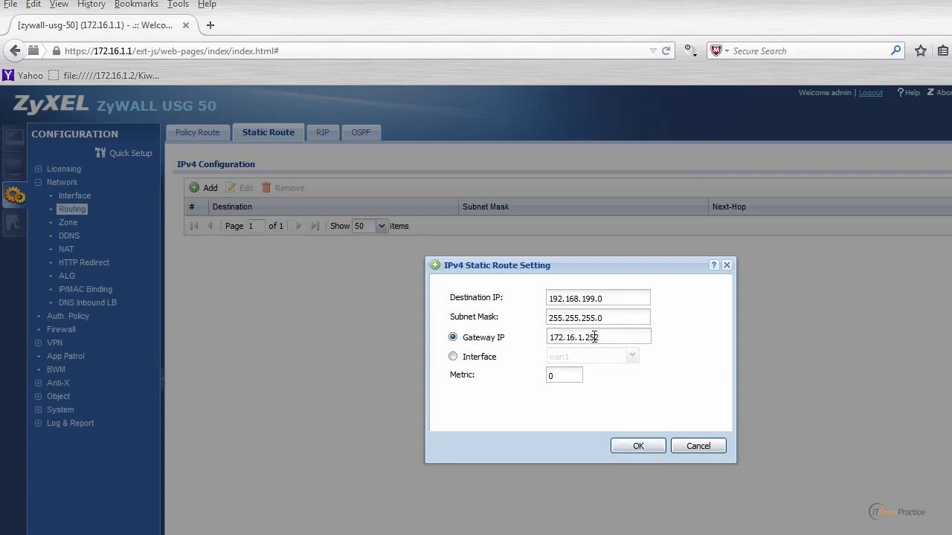
pyautogui.click(641, 446)
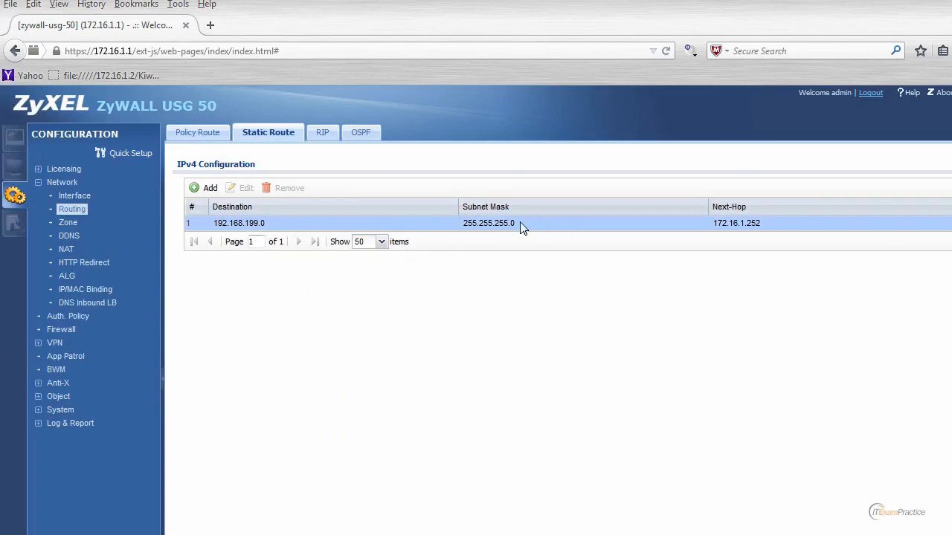
pyautogui.click(208, 131)
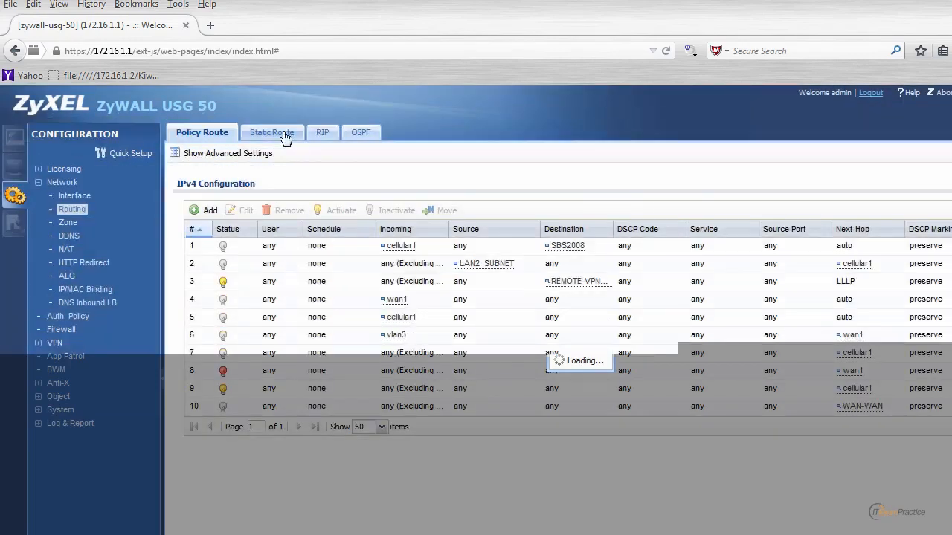
pyautogui.click(284, 137)
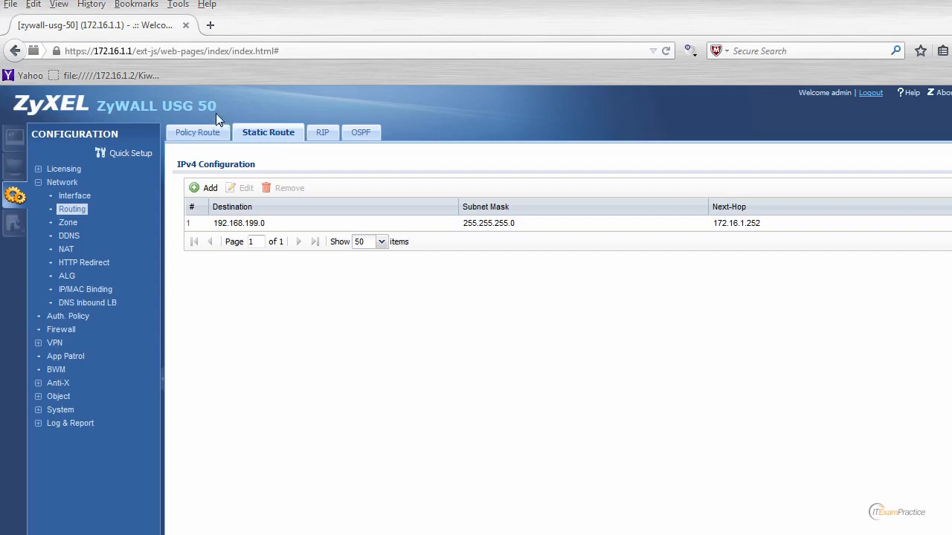
pyautogui.moveTo(98, 106); pyautogui.dragTo(218, 103)
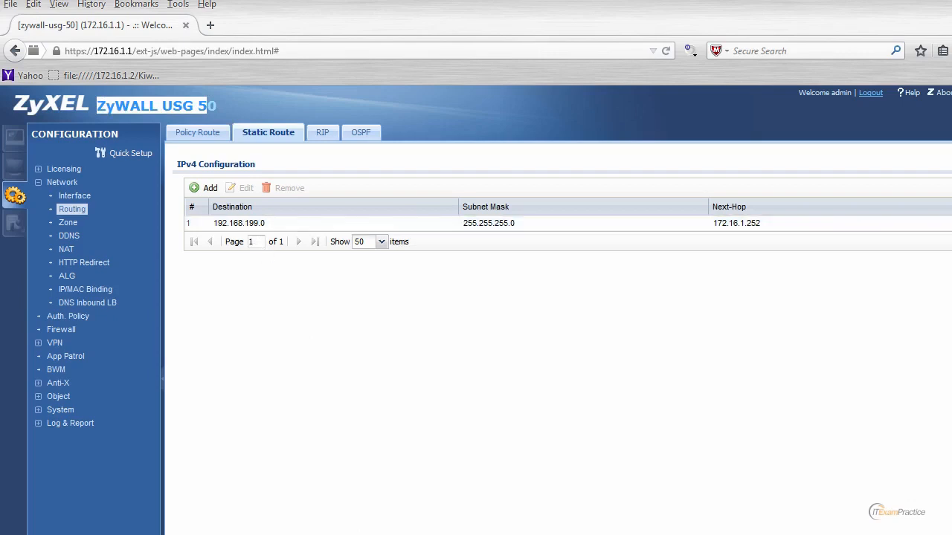
# Step: Ping 172.16.1.1 from a new Command Prompt, close it, and log out of the configurator
pyautogui.press('super')
pyautogui.write('cmd')
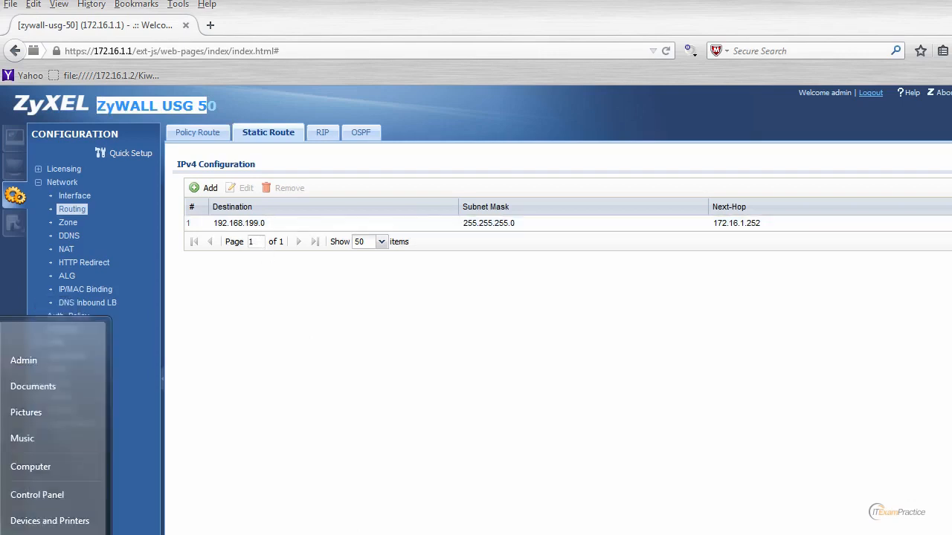
pyautogui.press('Return')
pyautogui.write('p')
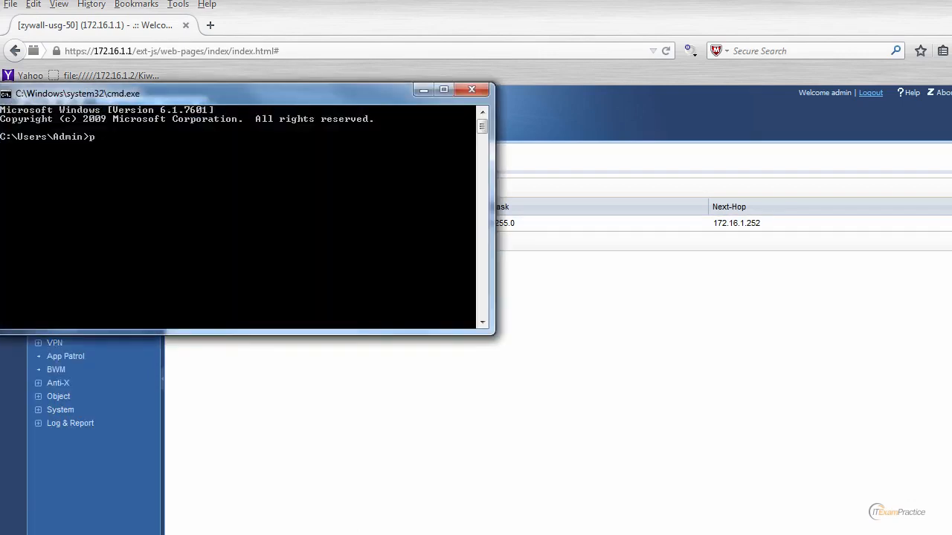
pyautogui.write('ing 172.16.1.1')
pyautogui.press('Return')
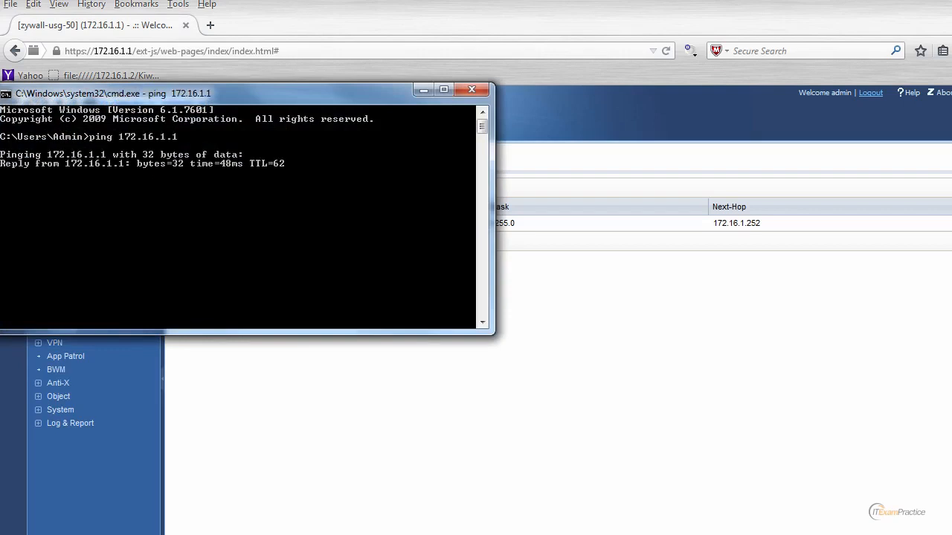
pyautogui.hotkey('ctrl', 'c')
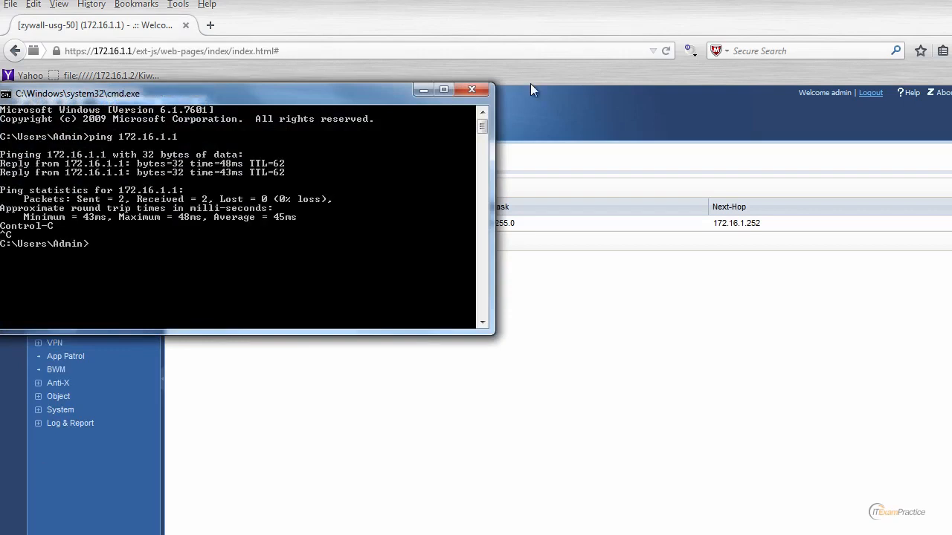
pyautogui.click(471, 89)
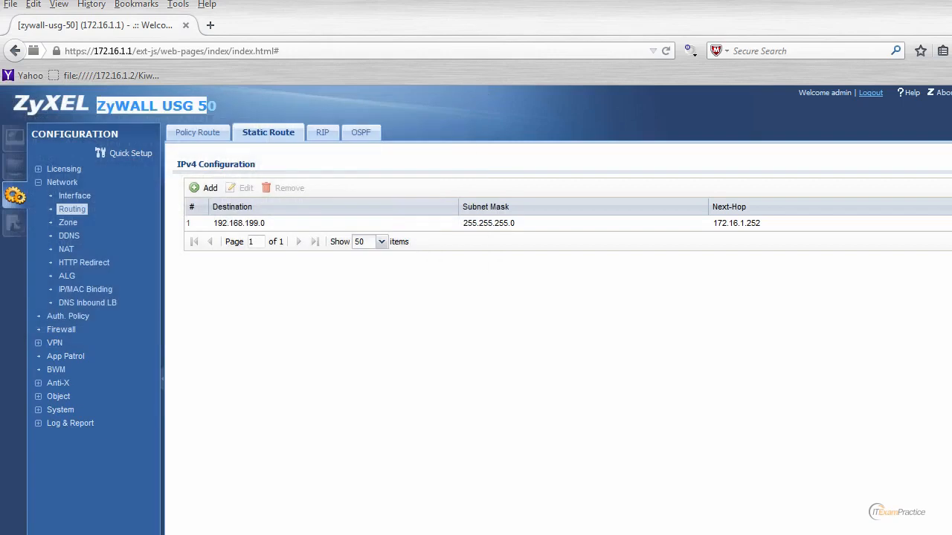
pyautogui.click(872, 93)
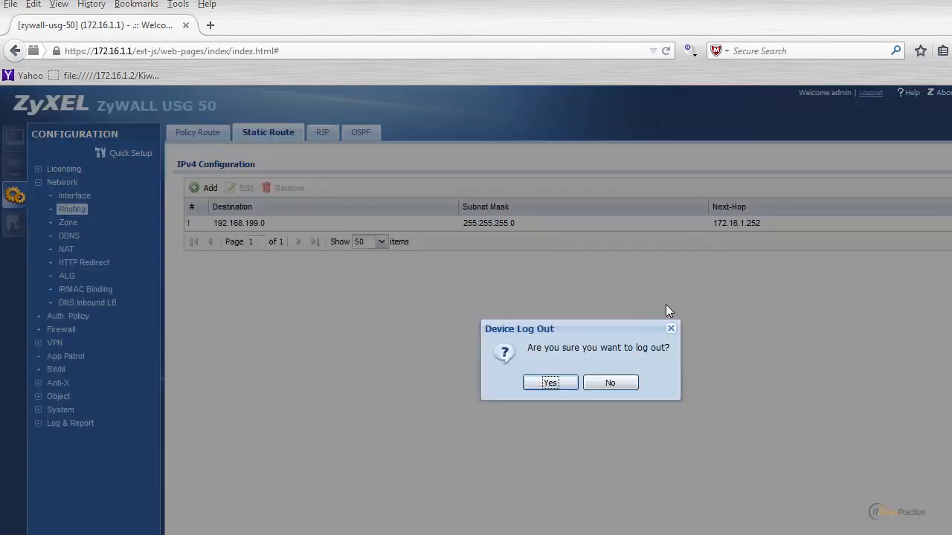
# Step: Log out, reload 172.16.1.1, and add a security exception for the firewall's untrusted certificate
pyautogui.click(560, 385)
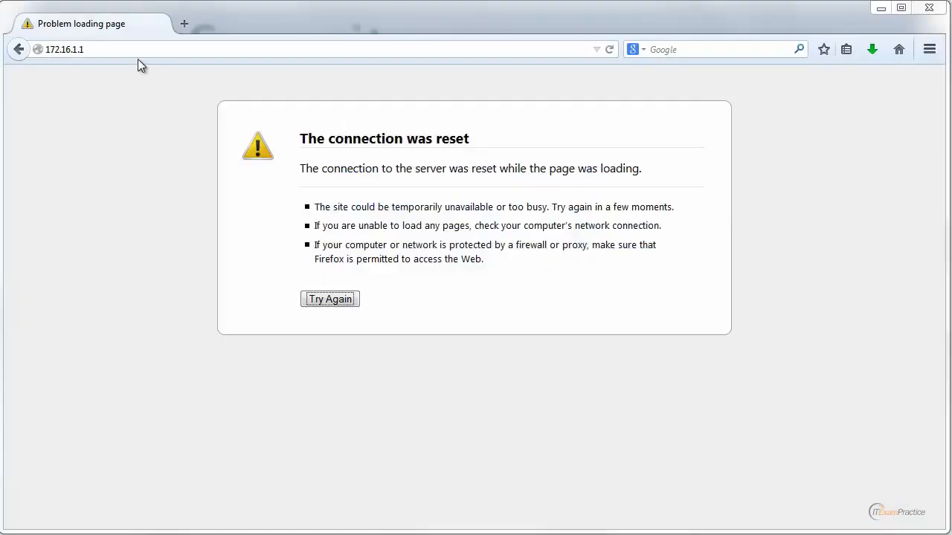
pyautogui.press('Return')
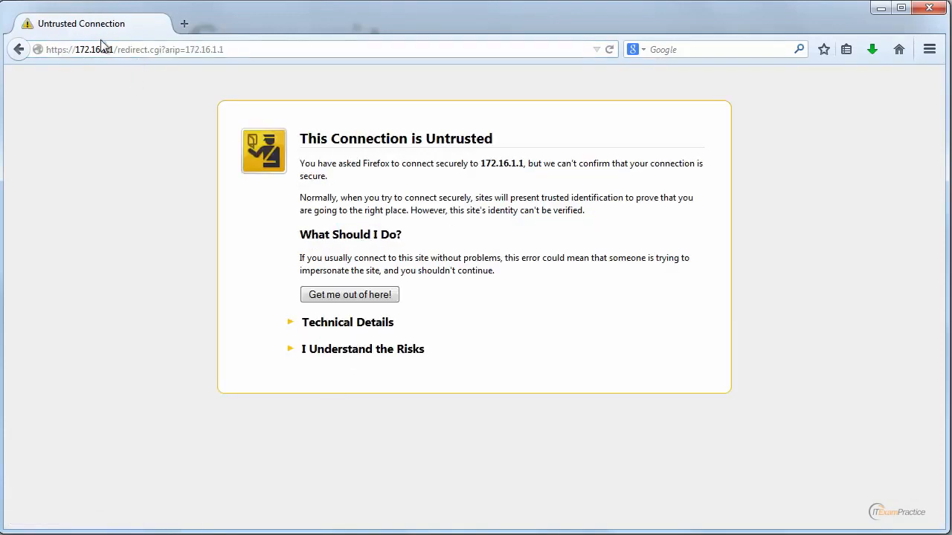
pyautogui.click(71, 49)
pyautogui.click(348, 354)
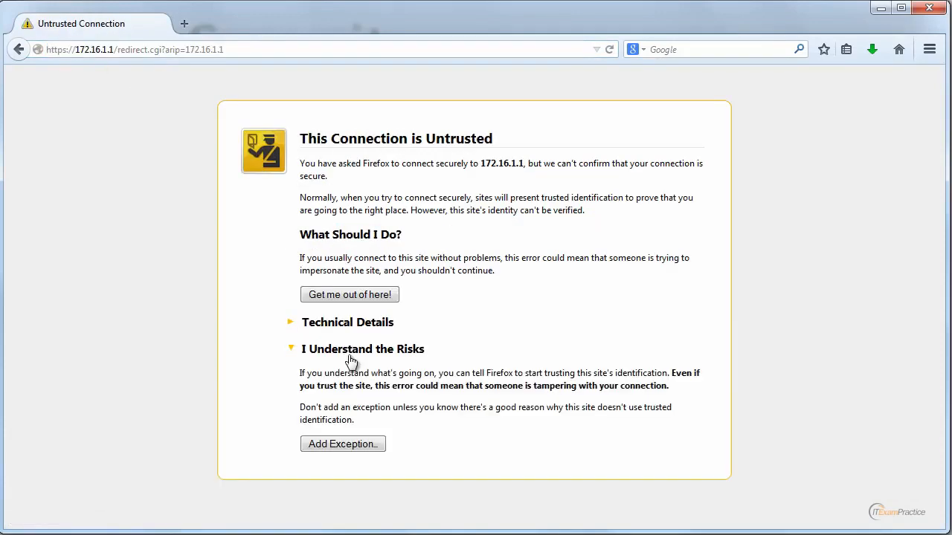
pyautogui.click(340, 446)
pyautogui.click(494, 427)
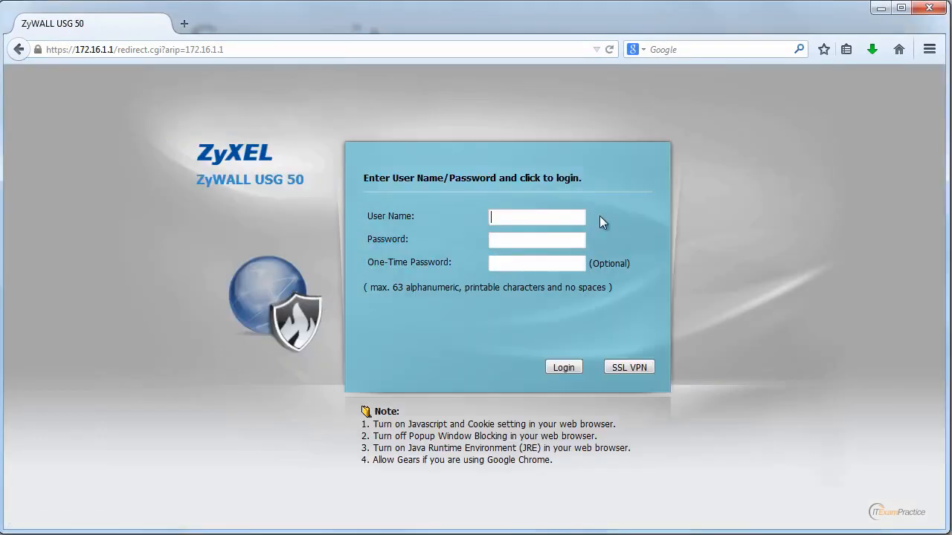
# Step: Log in as admin with the administrator password
pyautogui.write('admin')
pyautogui.press('Tab')
pyautogui.write('••••••••••')
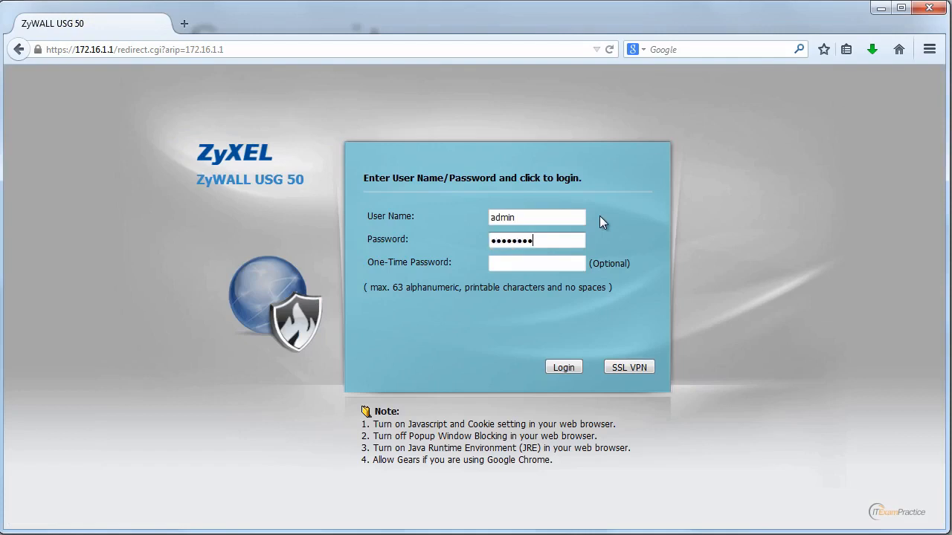
pyautogui.press('Return')
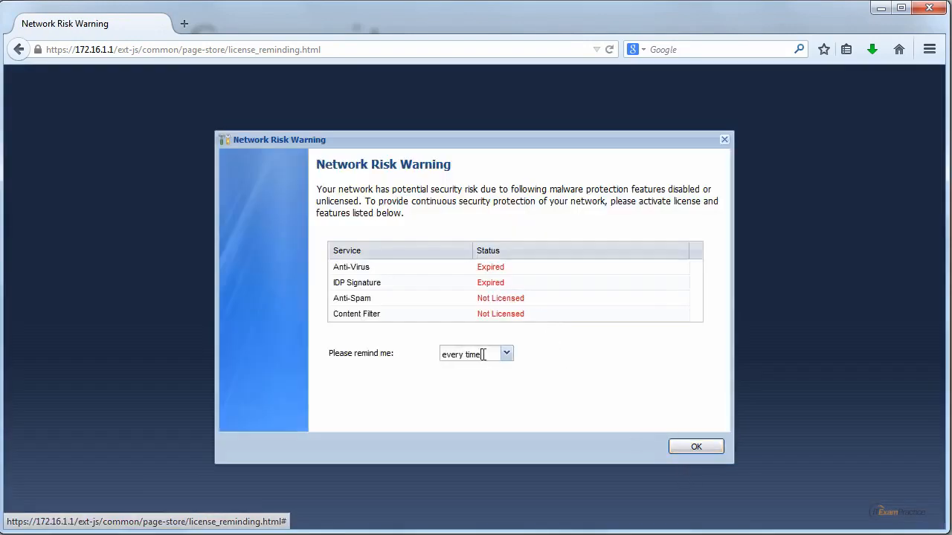
# Step: Set the Network Risk Warning reminder to after 30 days and accept it
pyautogui.click(506, 354)
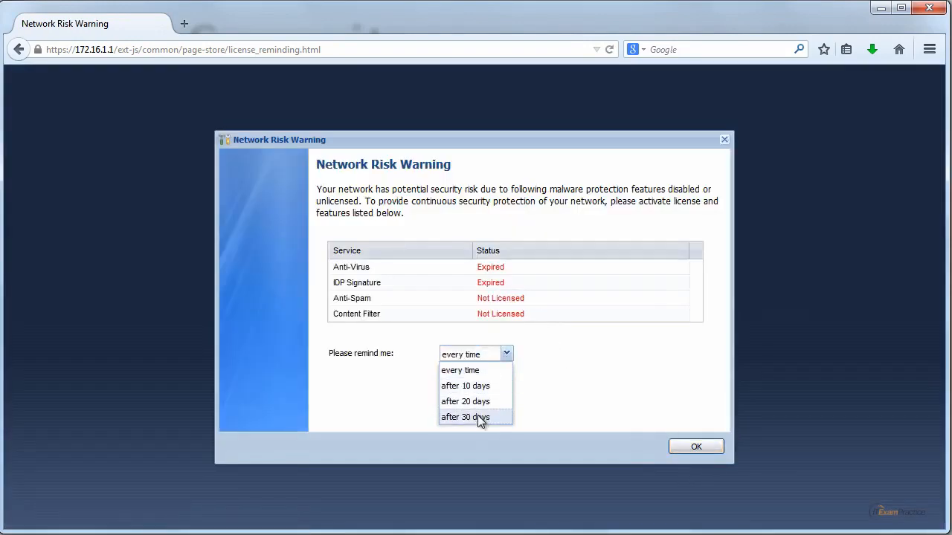
pyautogui.click(478, 415)
pyautogui.click(512, 355)
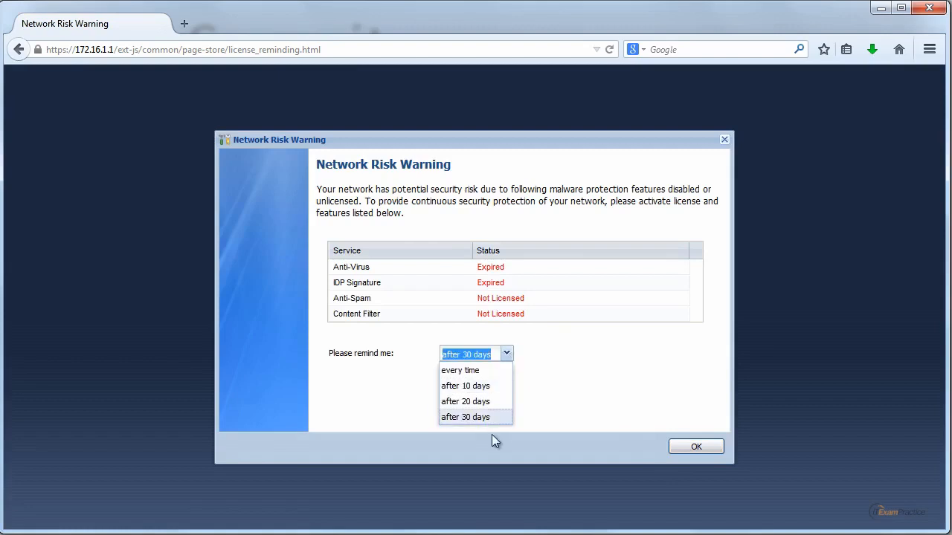
pyautogui.click(465, 417)
pyautogui.click(696, 449)
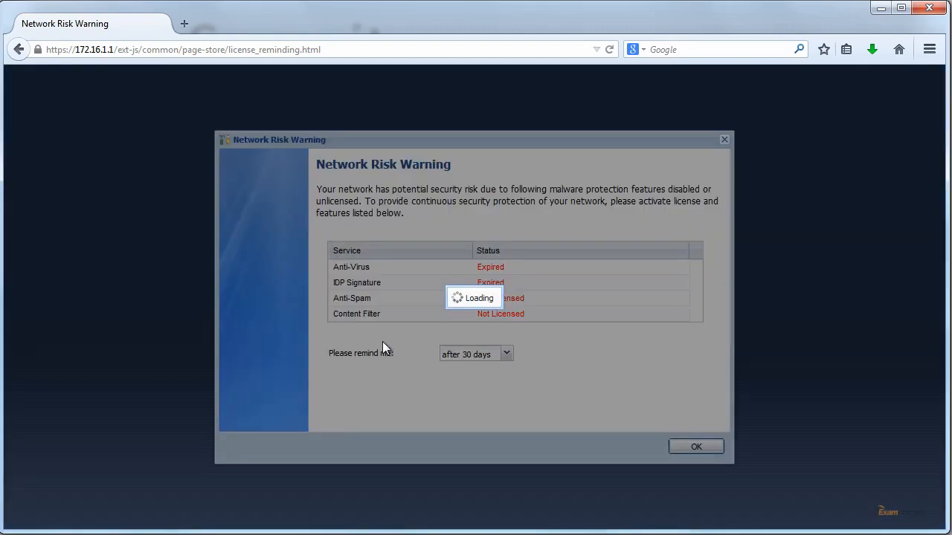
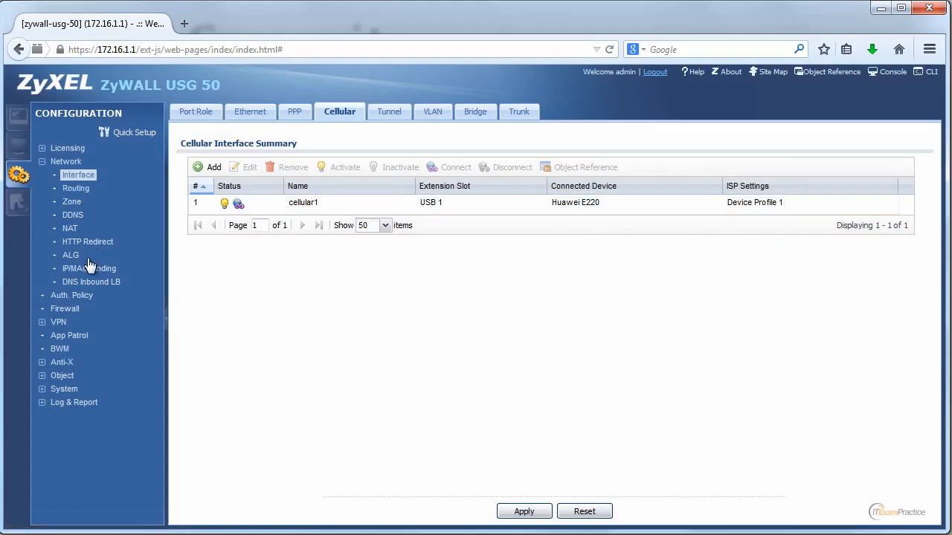
# Step: Review the firewall rules and File Manager configuration files, then open Network > Interface
pyautogui.click(64, 308)
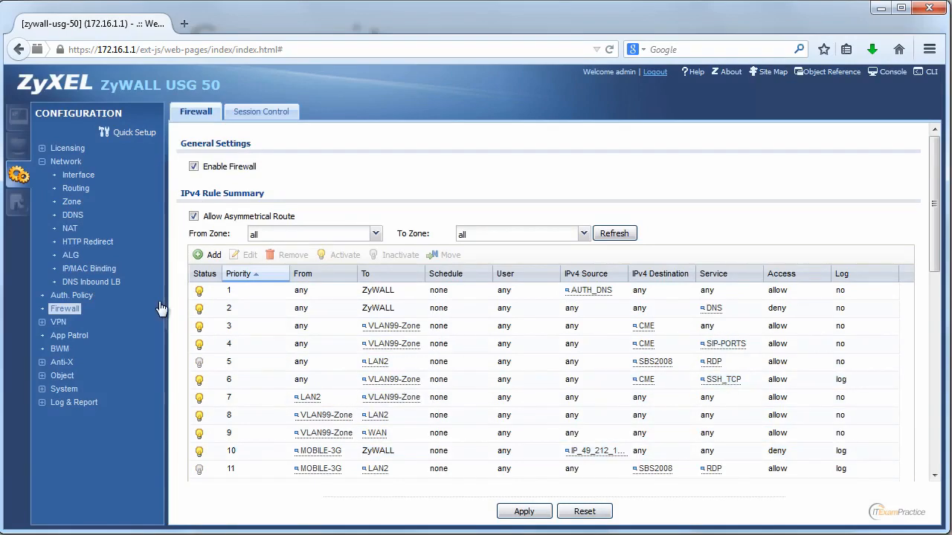
pyautogui.click(23, 204)
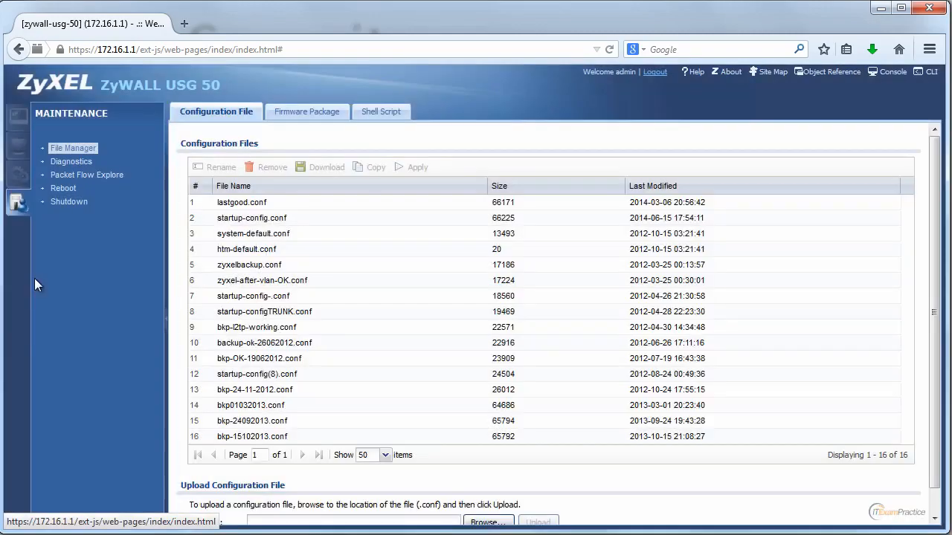
pyautogui.click(18, 174)
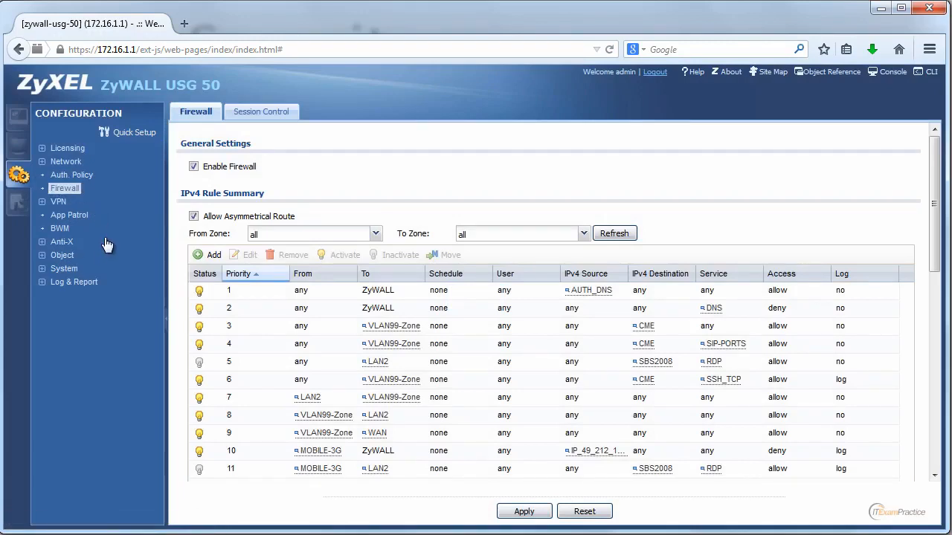
pyautogui.click(66, 163)
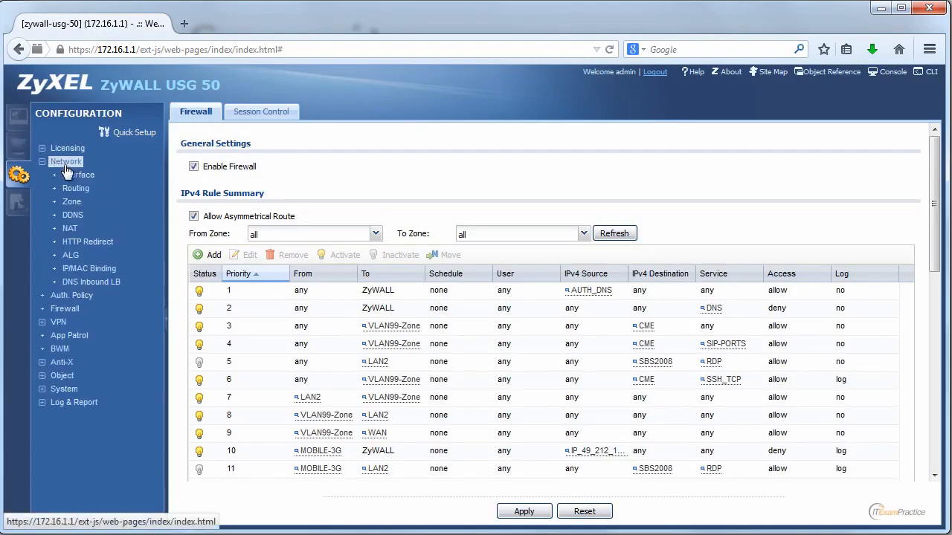
pyautogui.click(80, 179)
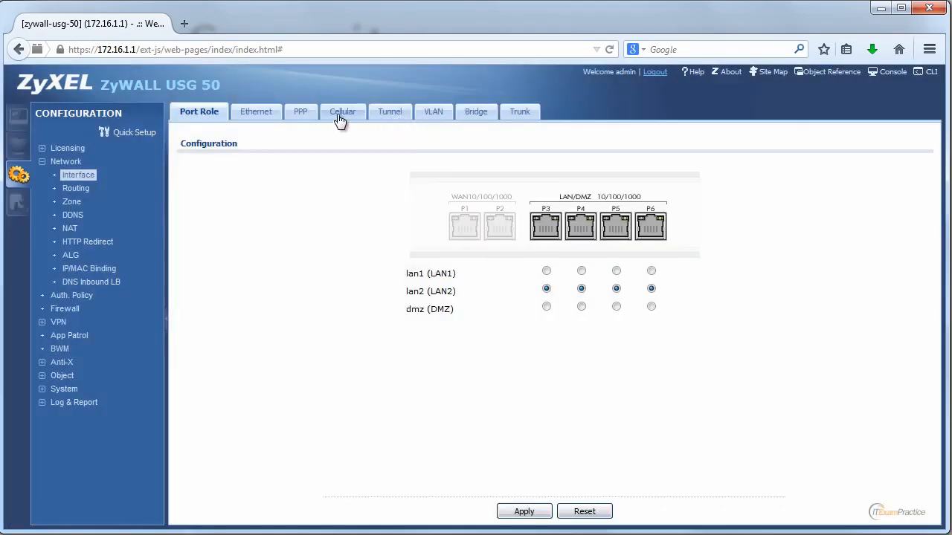
# Step: Open the cellular1 entry from the Cellular tab in the edit dialog and scroll down
pyautogui.click(341, 113)
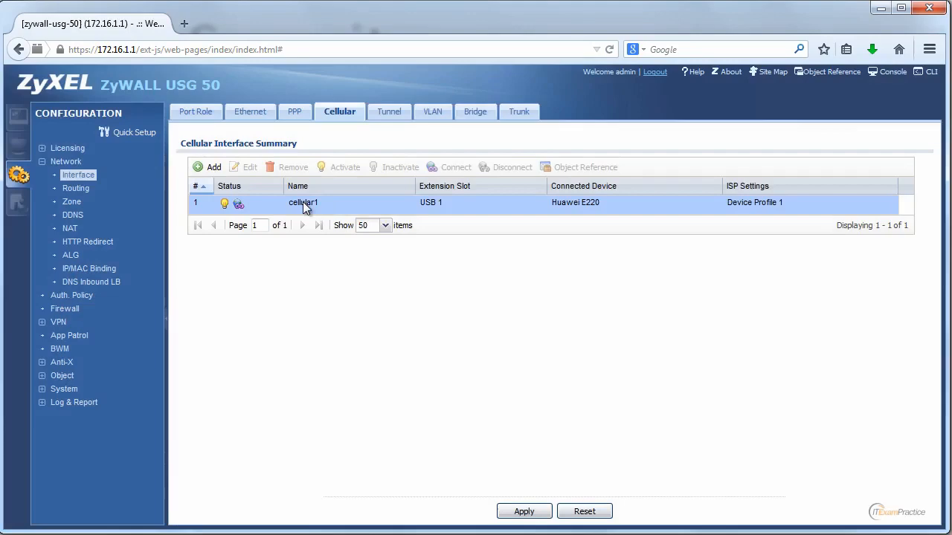
pyautogui.click(303, 201)
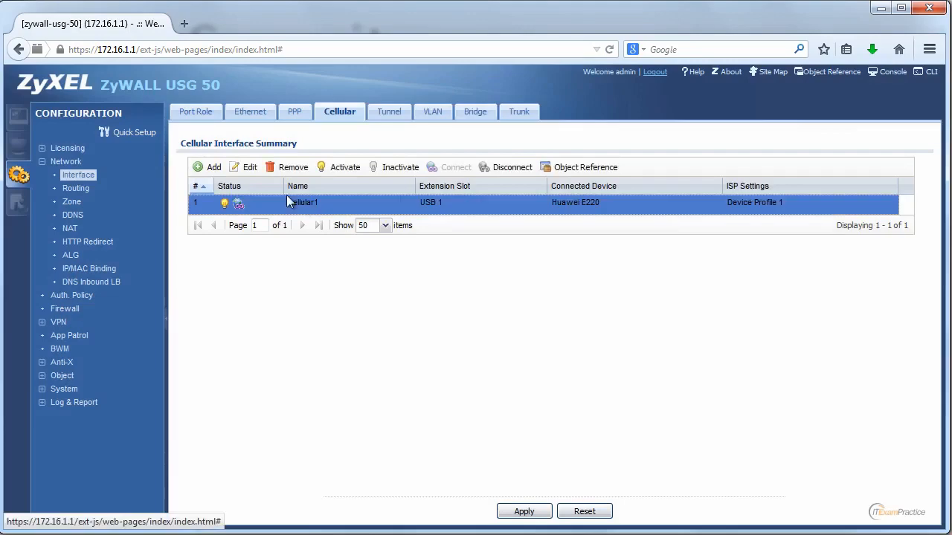
pyautogui.click(247, 168)
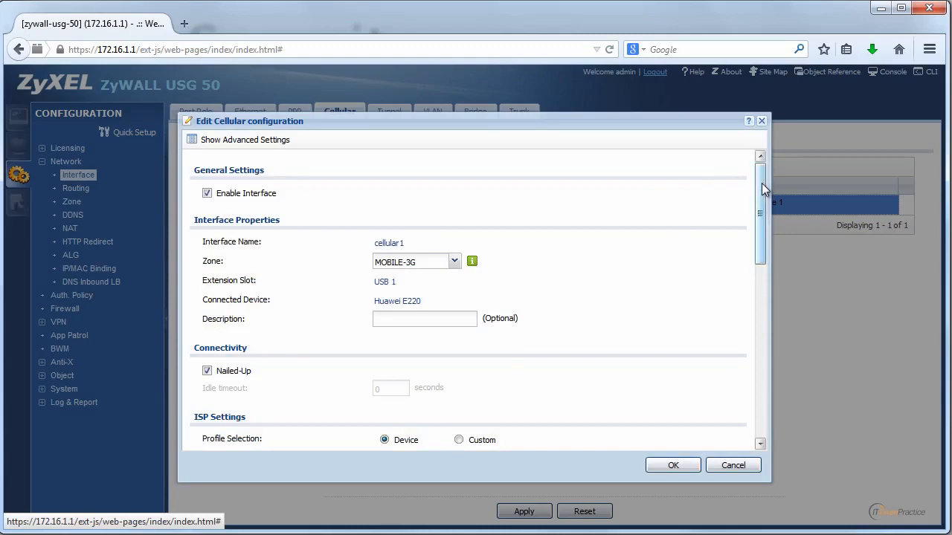
pyautogui.moveTo(762, 183); pyautogui.dragTo(776, 375)
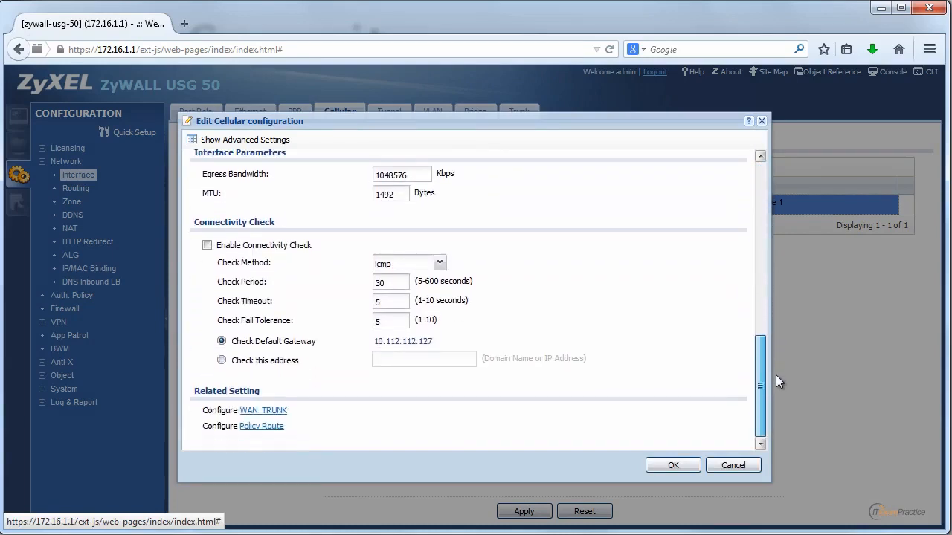
# Step: Inspect cellular1's advanced budget setup, keeping the Log-alert action, and cancel without saving
pyautogui.click(286, 146)
pyautogui.moveTo(759, 302); pyautogui.dragTo(761, 391)
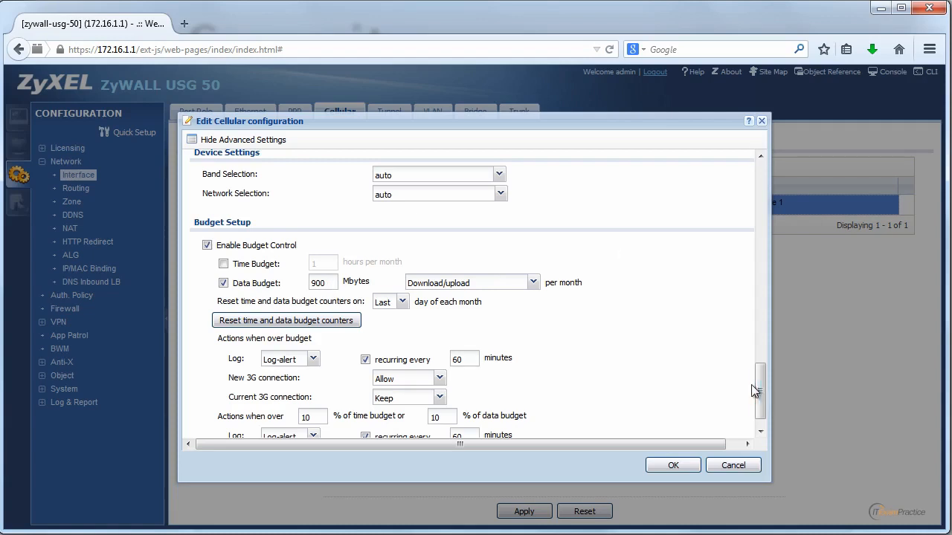
pyautogui.scroll(-1, 759, 386)
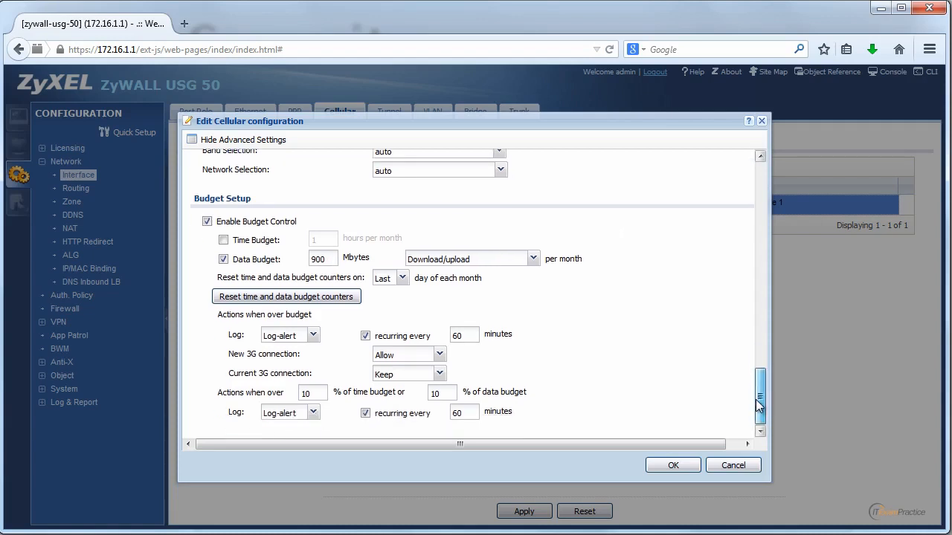
pyautogui.click(314, 413)
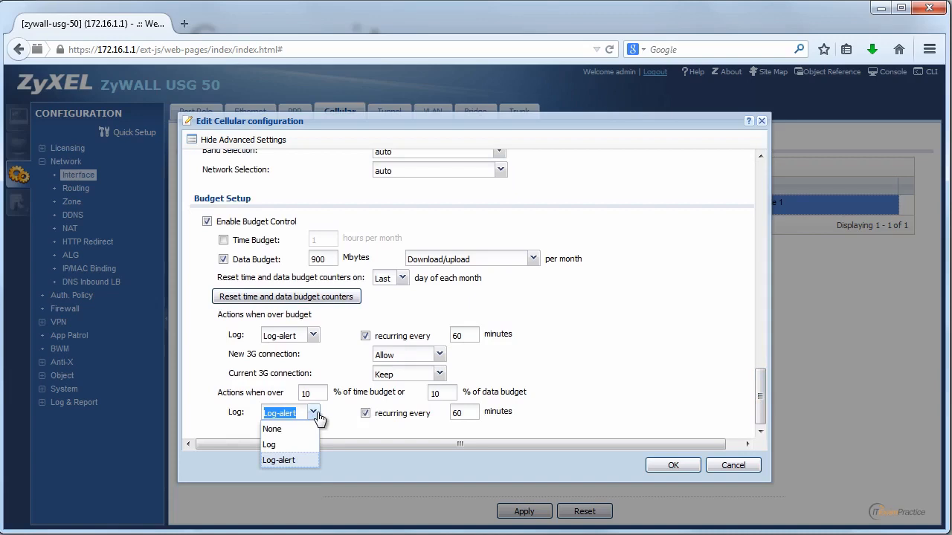
pyautogui.click(316, 416)
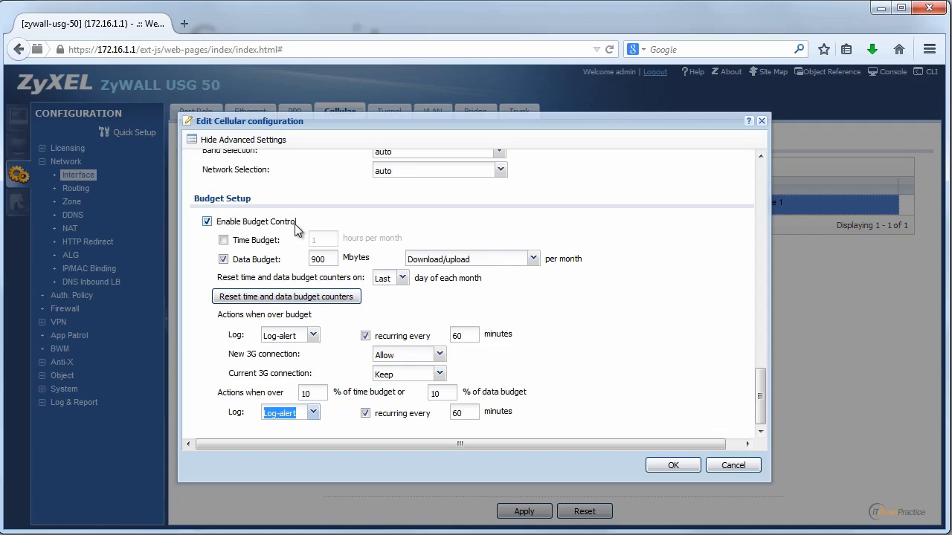
pyautogui.click(743, 471)
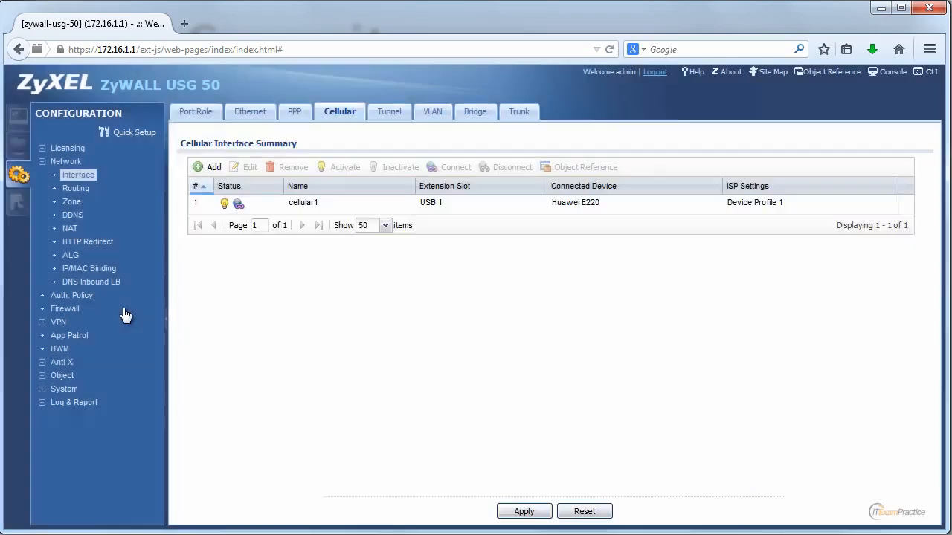
# Step: Expand VPN, view the L2TP VPN settings, then list the IPSec VPN connections
pyautogui.click(46, 324)
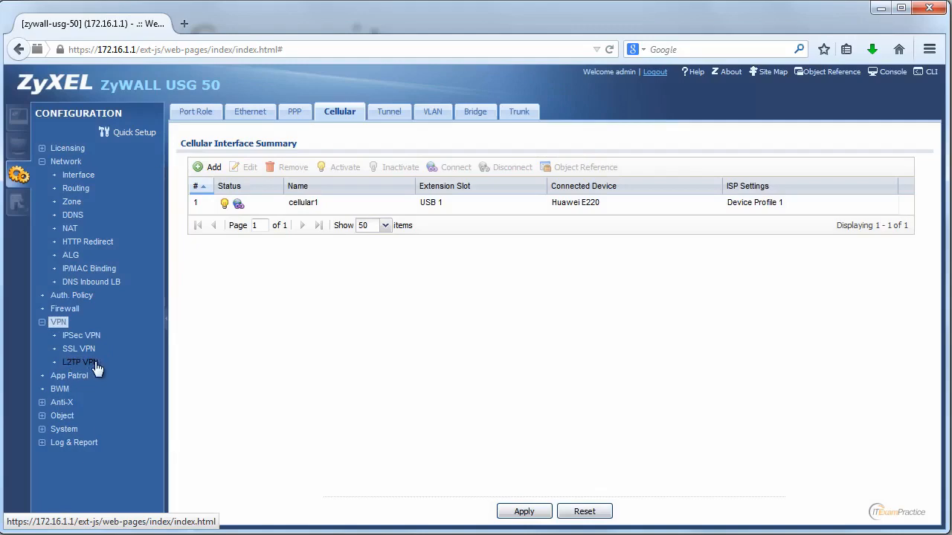
pyautogui.click(82, 362)
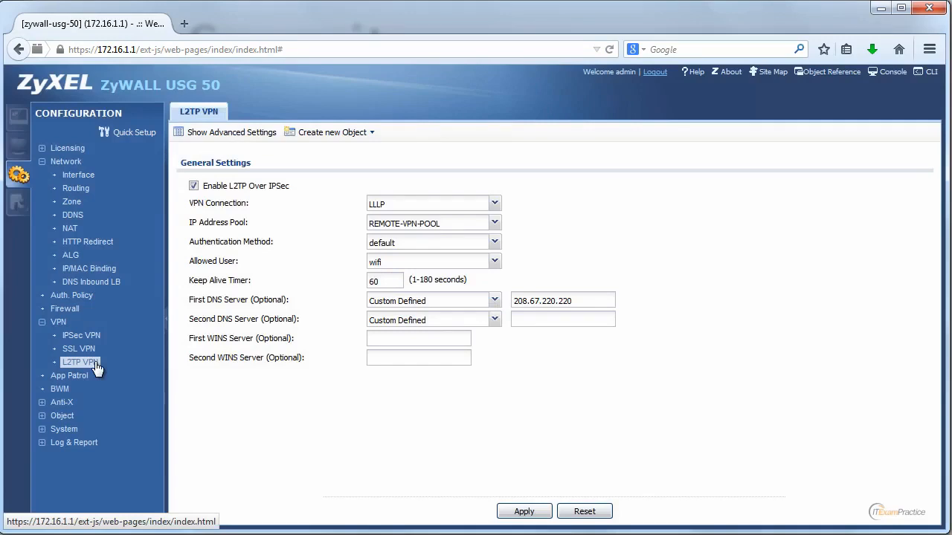
pyautogui.click(84, 337)
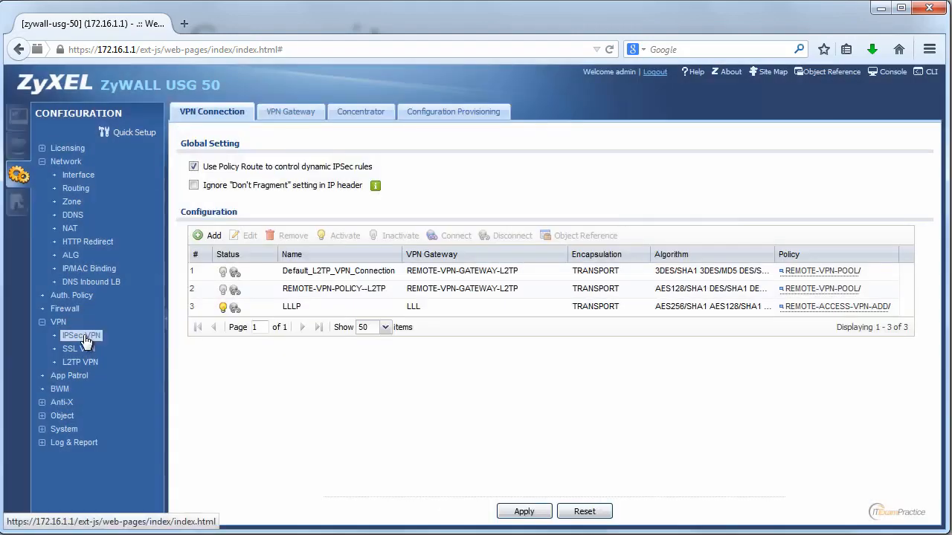
# Step: Select the LLLP connection and open it in the Edit VPN Connection dialog
pyautogui.click(294, 308)
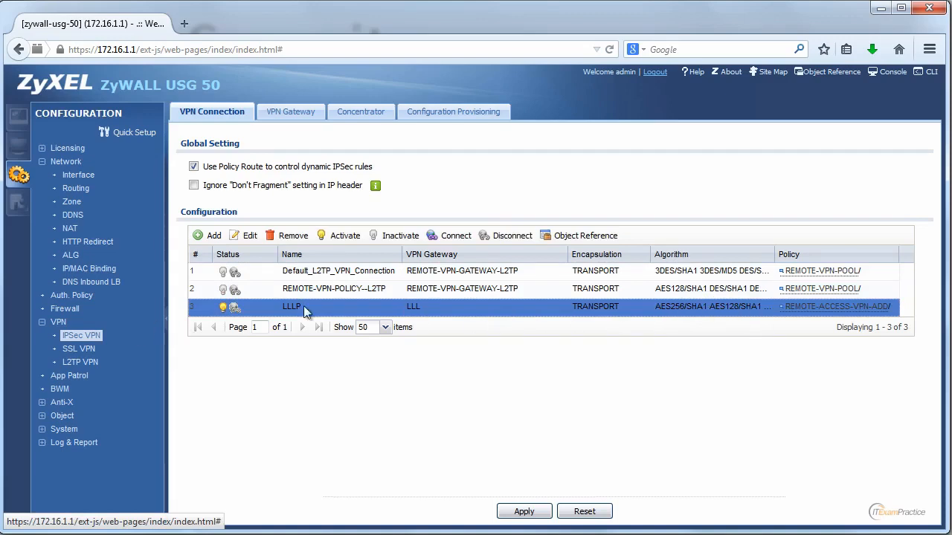
pyautogui.moveTo(799, 310)
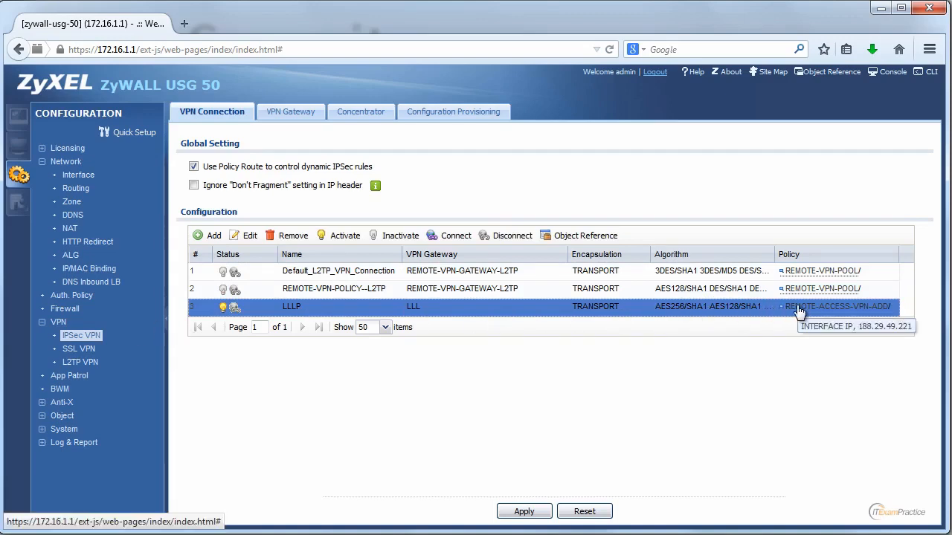
pyautogui.click(243, 234)
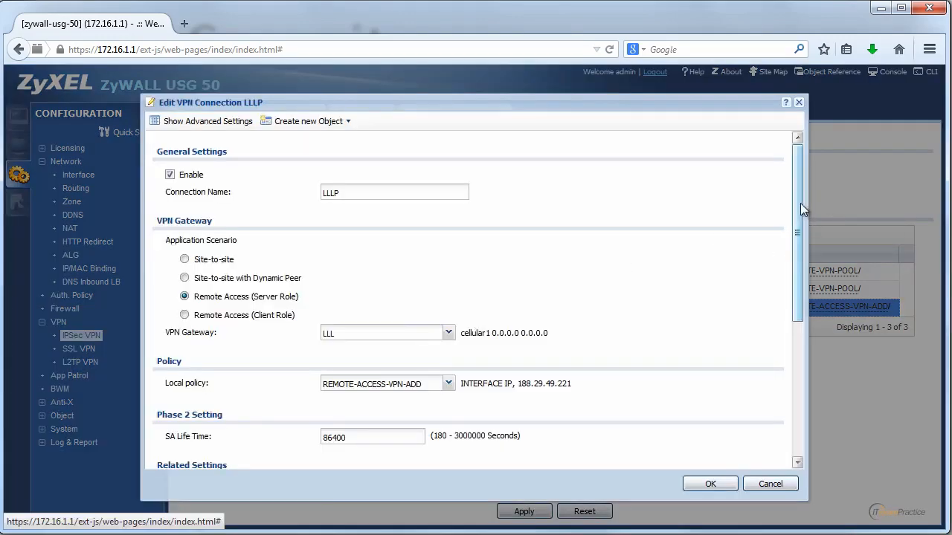
# Step: Show LLLP's advanced settings, scroll through its AES256/SHA1 Phase 2 proposals, and cancel
pyautogui.moveTo(800, 203); pyautogui.dragTo(794, 171)
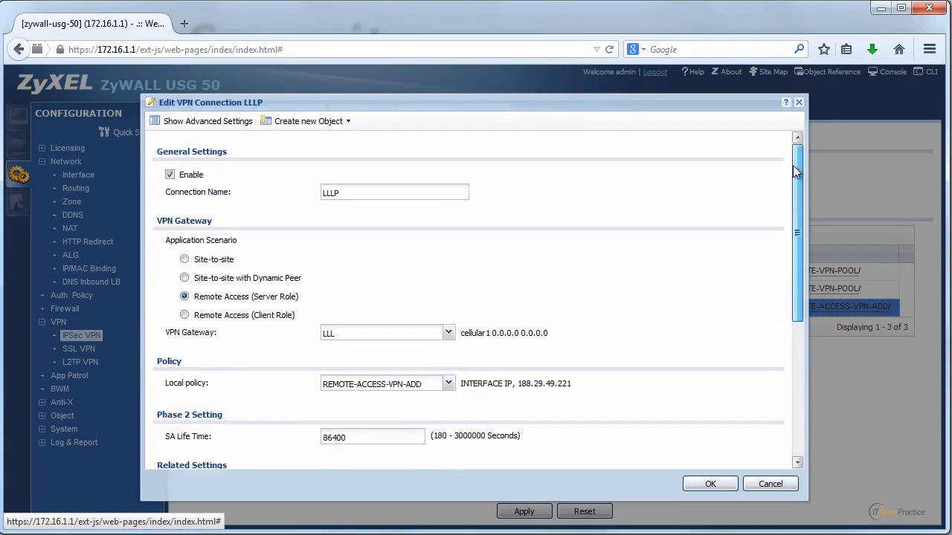
pyautogui.click(212, 121)
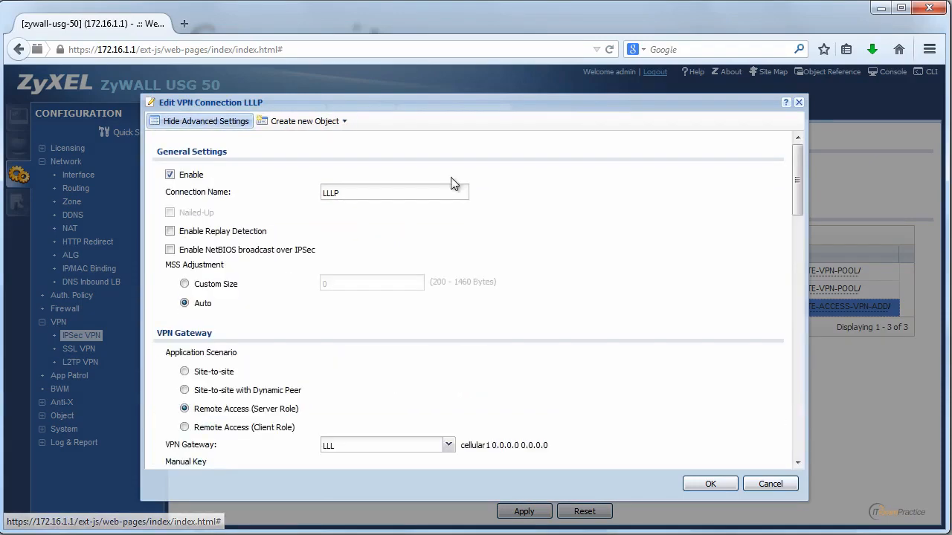
pyautogui.moveTo(797, 195); pyautogui.dragTo(798, 329)
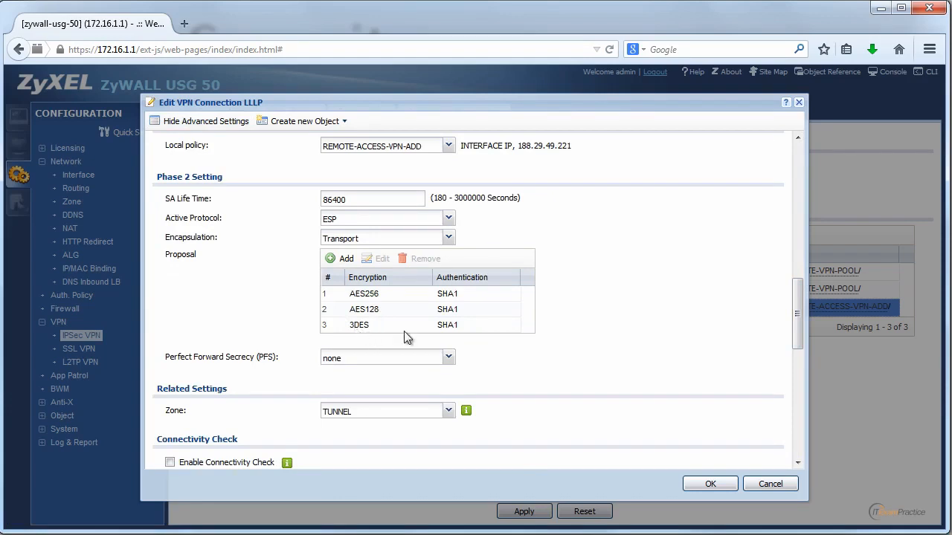
pyautogui.moveTo(799, 321); pyautogui.dragTo(769, 460)
pyautogui.click(770, 484)
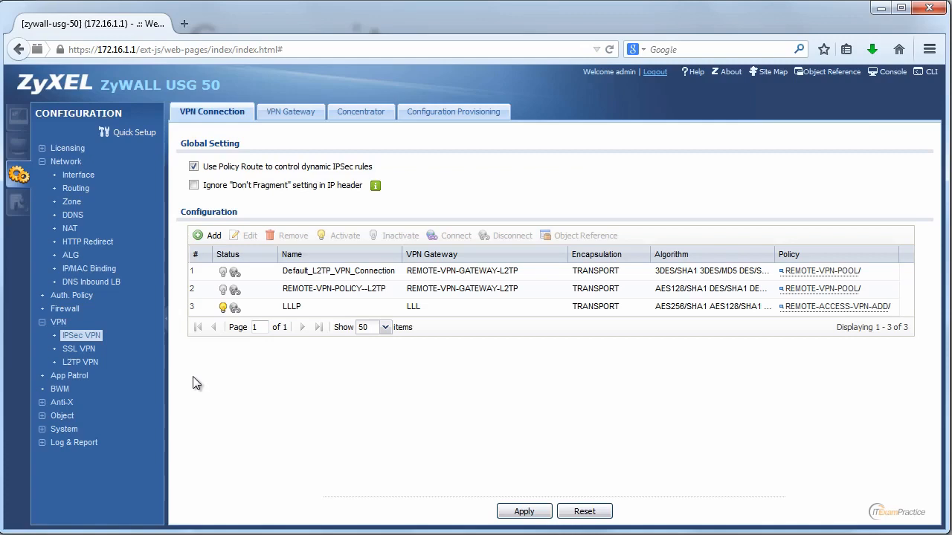
# Step: Expand Anti-X and open the IDP page with its policies and license status
pyautogui.click(44, 403)
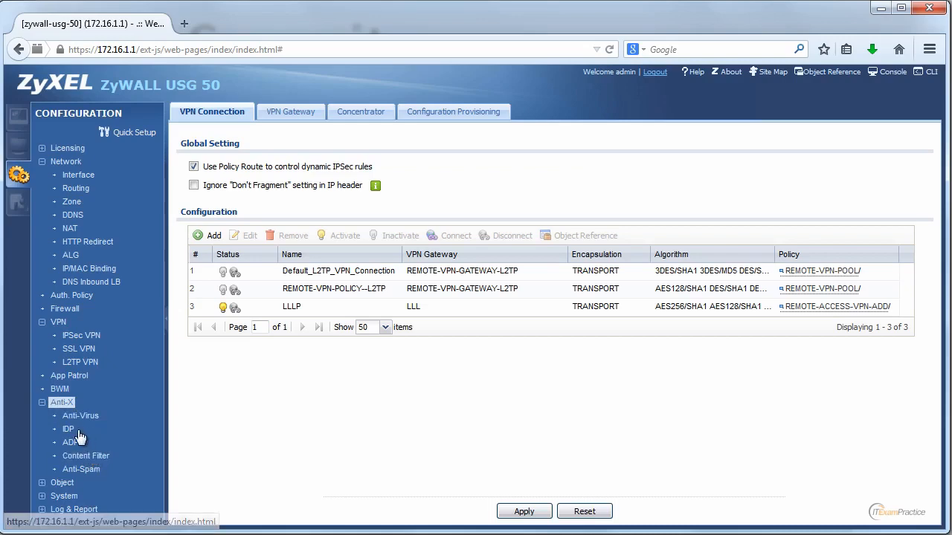
pyautogui.click(69, 429)
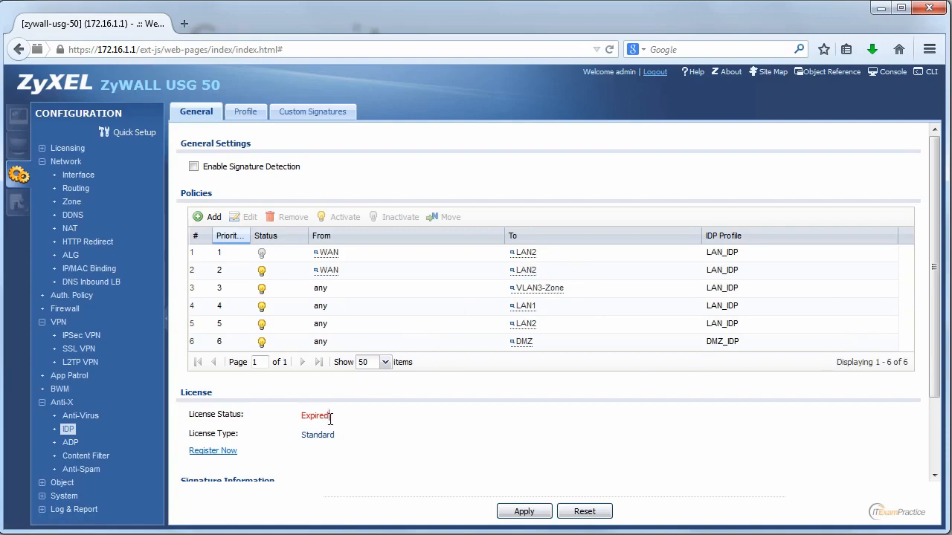
pyautogui.moveTo(330, 419); pyautogui.dragTo(298, 415)
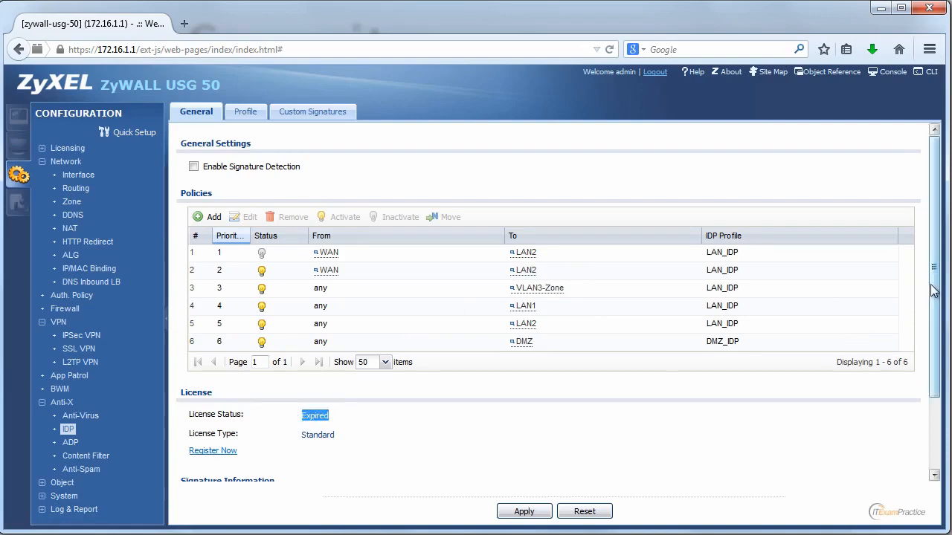
pyautogui.moveTo(934, 291)
pyautogui.mouseDown()
pyautogui.moveTo(922, 391)
pyautogui.moveTo(936, 258)
pyautogui.mouseUp()
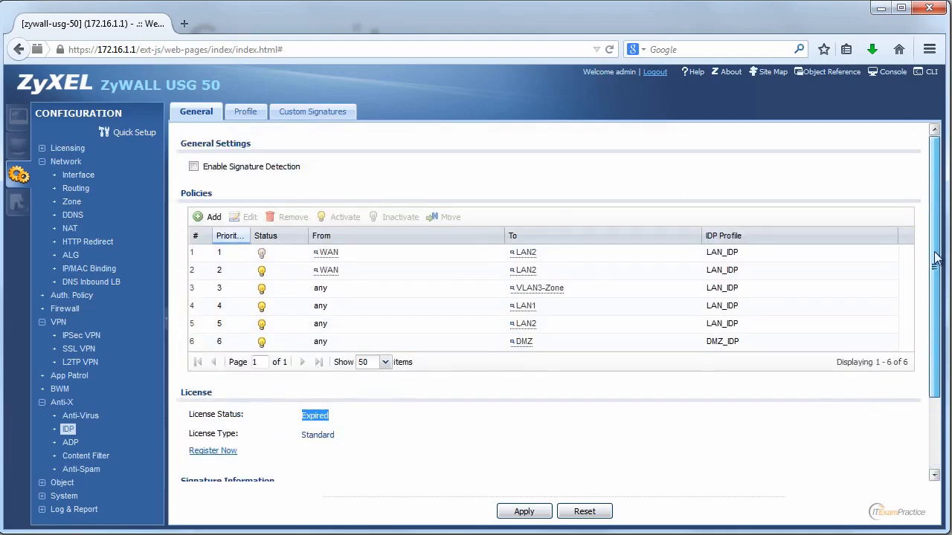
# Step: Open the LAN_IDP profile from the Profile tab for editing
pyautogui.click(257, 116)
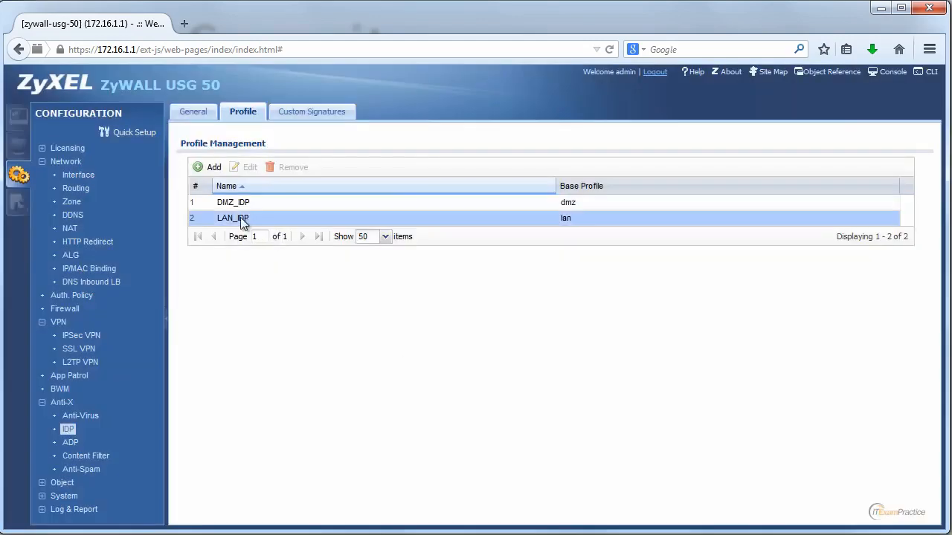
pyautogui.click(238, 218)
pyautogui.click(247, 168)
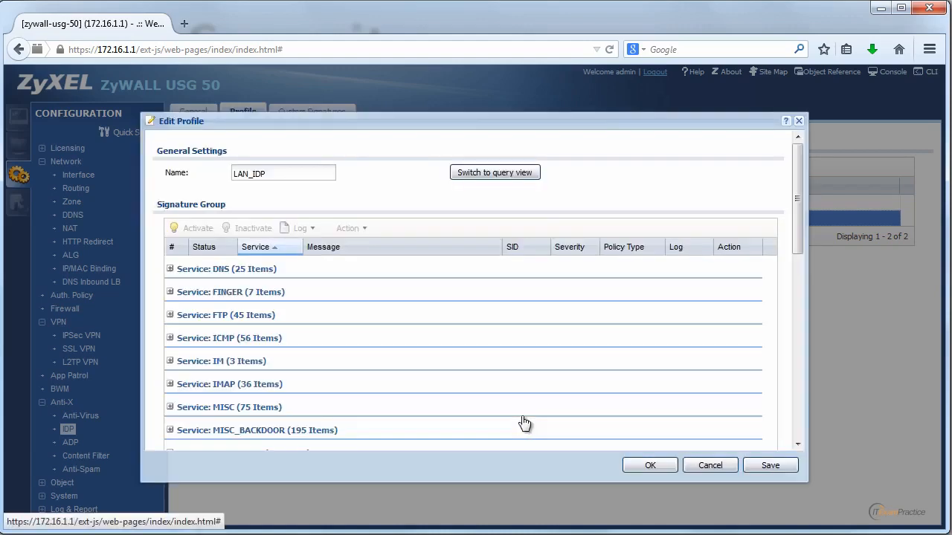
pyautogui.moveTo(796, 203); pyautogui.dragTo(790, 389)
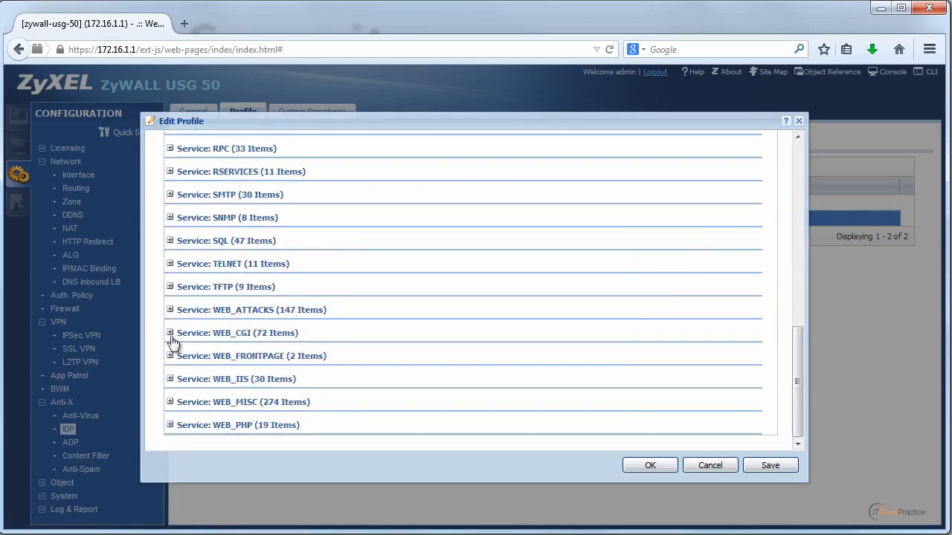
# Step: Expand the TFTP service group, inspect its GET Admin.dll, shadow and passwd signatures, then cancel
pyautogui.click(170, 287)
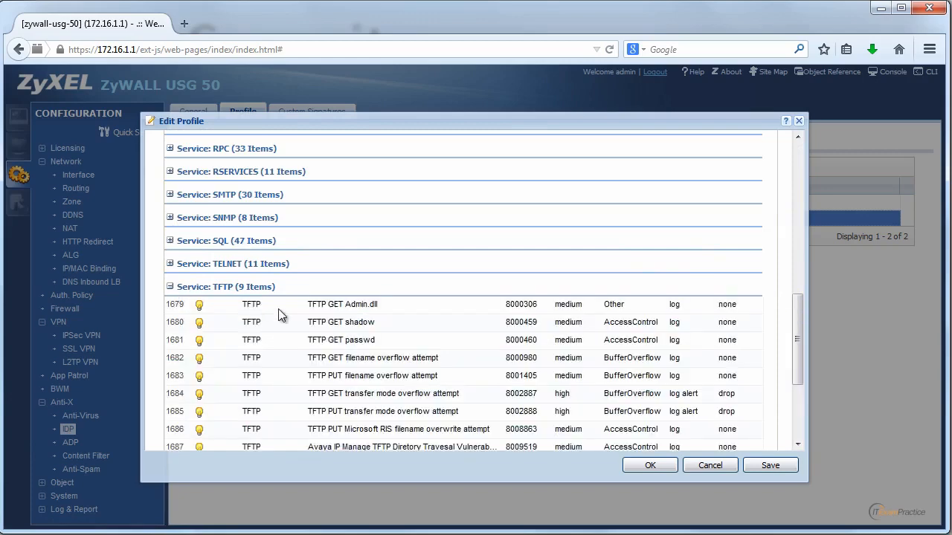
pyautogui.click(341, 307)
pyautogui.click(430, 340)
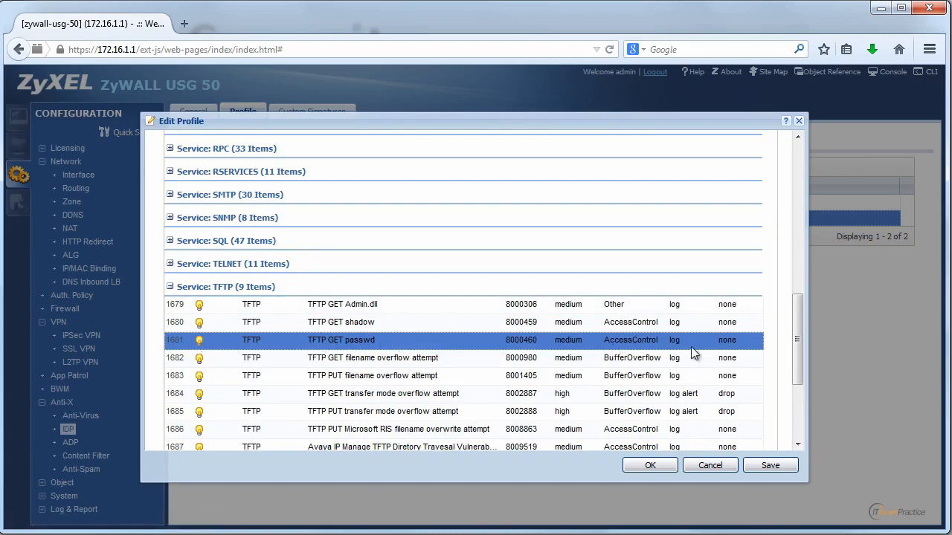
pyautogui.moveTo(795, 336)
pyautogui.mouseDown()
pyautogui.moveTo(786, 395)
pyautogui.moveTo(796, 169)
pyautogui.moveTo(807, 250)
pyautogui.moveTo(791, 402)
pyautogui.moveTo(801, 208)
pyautogui.moveTo(801, 378)
pyautogui.moveTo(803, 354)
pyautogui.mouseUp()
pyautogui.click(729, 249)
pyautogui.click(728, 265)
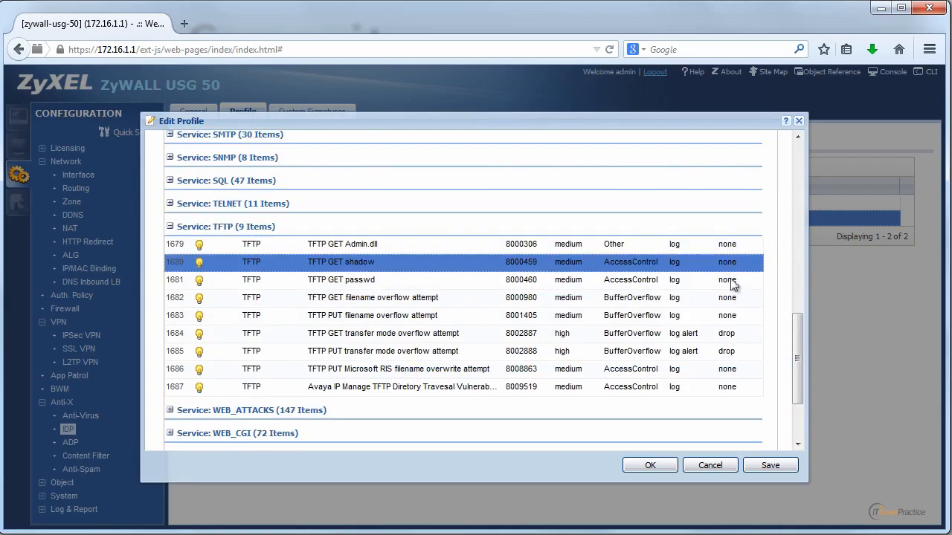
pyautogui.click(730, 281)
pyautogui.scroll(3, 800, 294)
pyautogui.moveTo(800, 296); pyautogui.dragTo(798, 164)
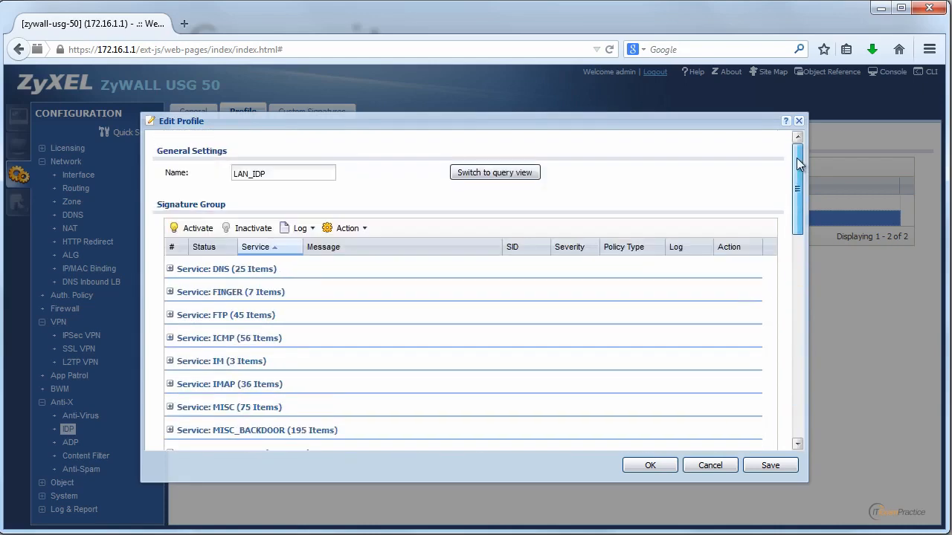
pyautogui.click(720, 467)
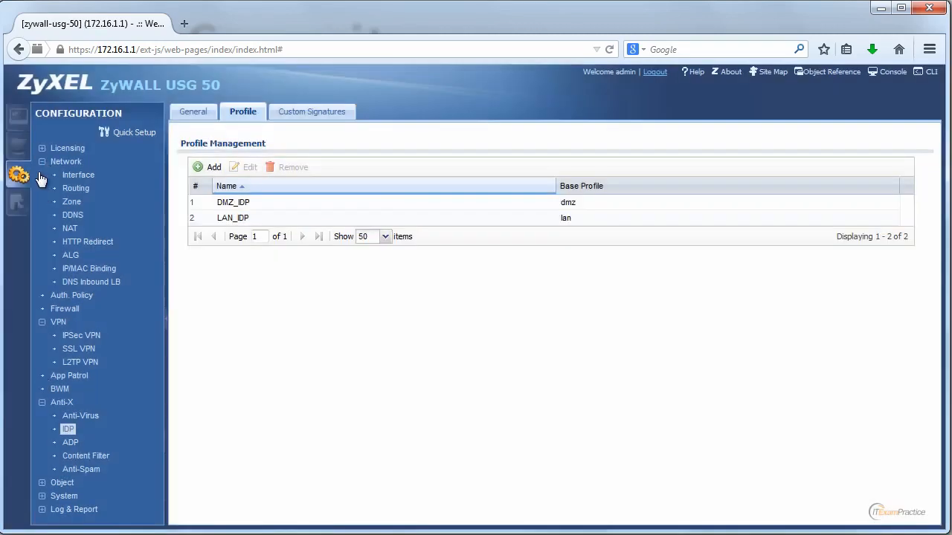
# Step: Glance at the Maintenance File Manager, then switch to the Monitor section's port statistics
pyautogui.click(13, 201)
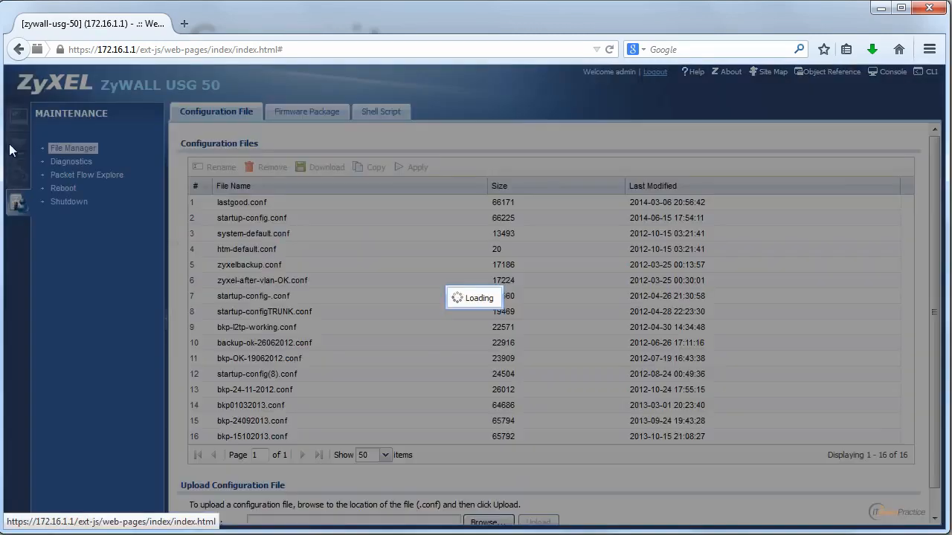
pyautogui.click(19, 149)
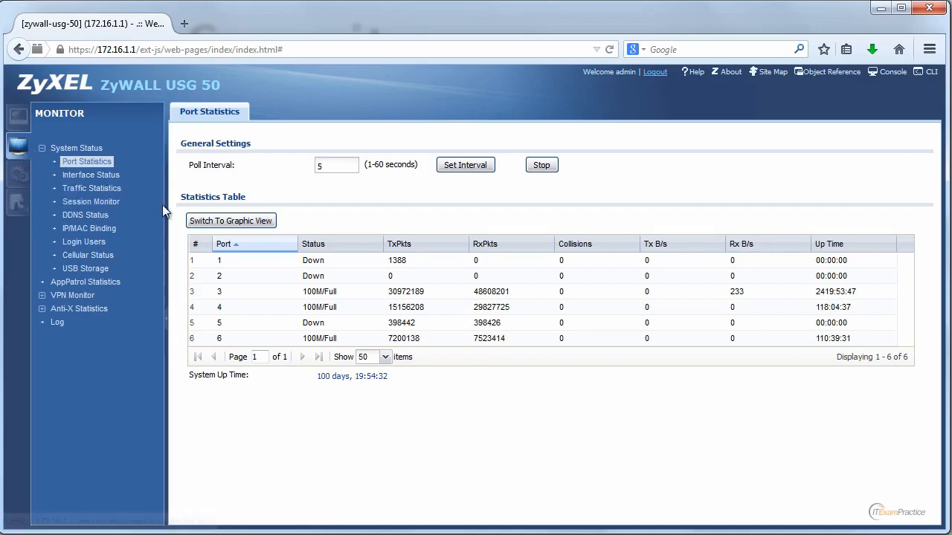
pyautogui.click(108, 257)
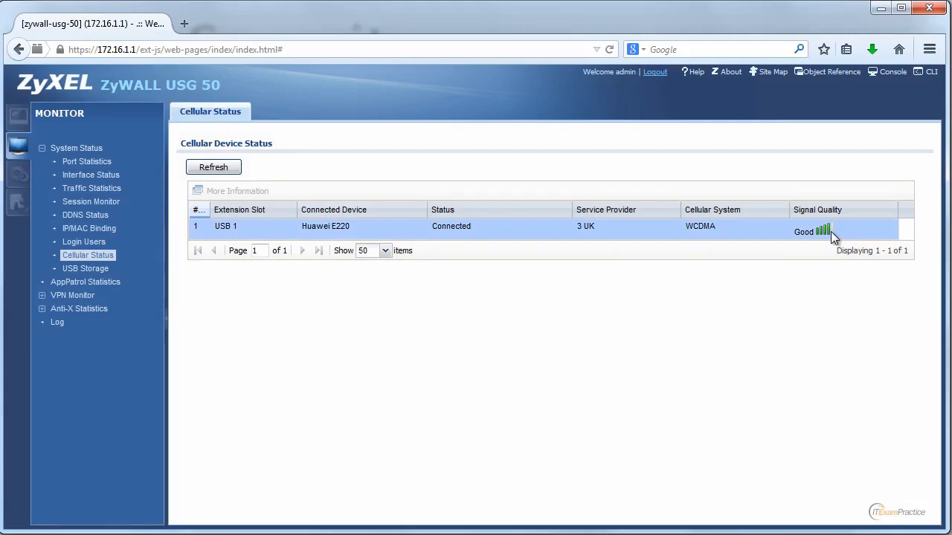
pyautogui.click(93, 176)
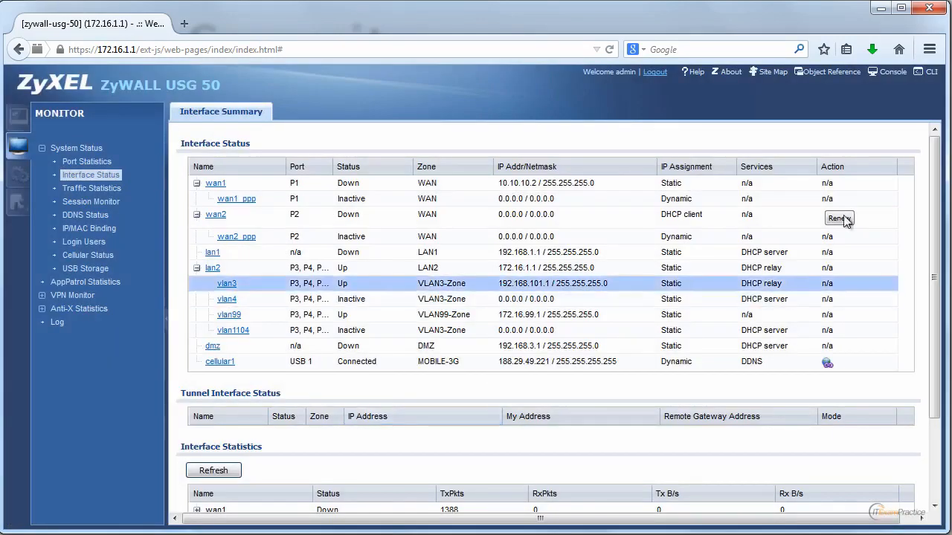
pyautogui.moveTo(934, 211); pyautogui.dragTo(933, 295)
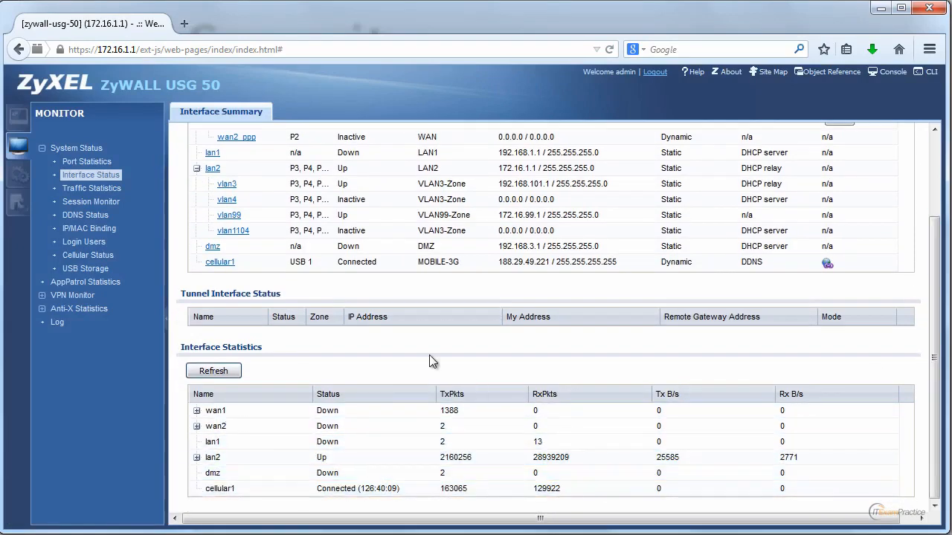
pyautogui.click(116, 162)
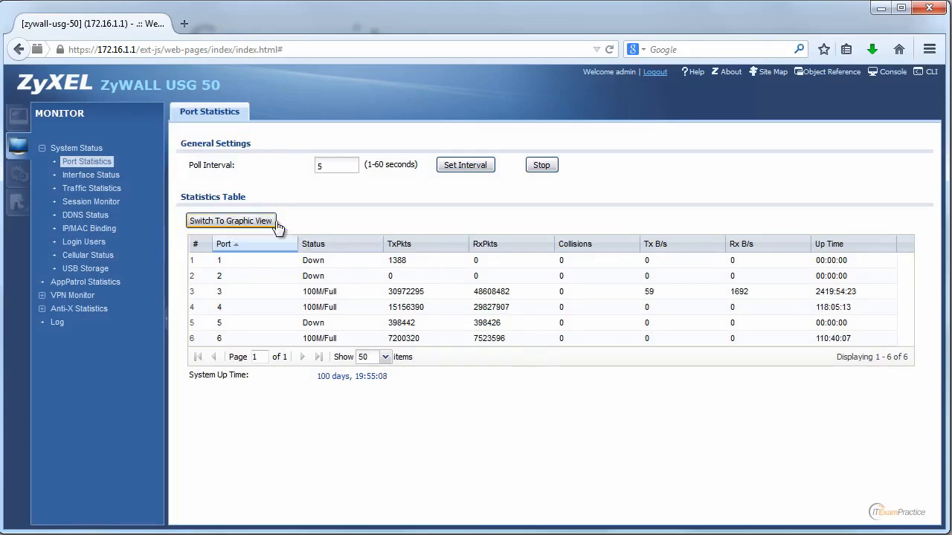
# Step: Chart port P2's traffic in graphic view, then return to the statistics table
pyautogui.click(231, 221)
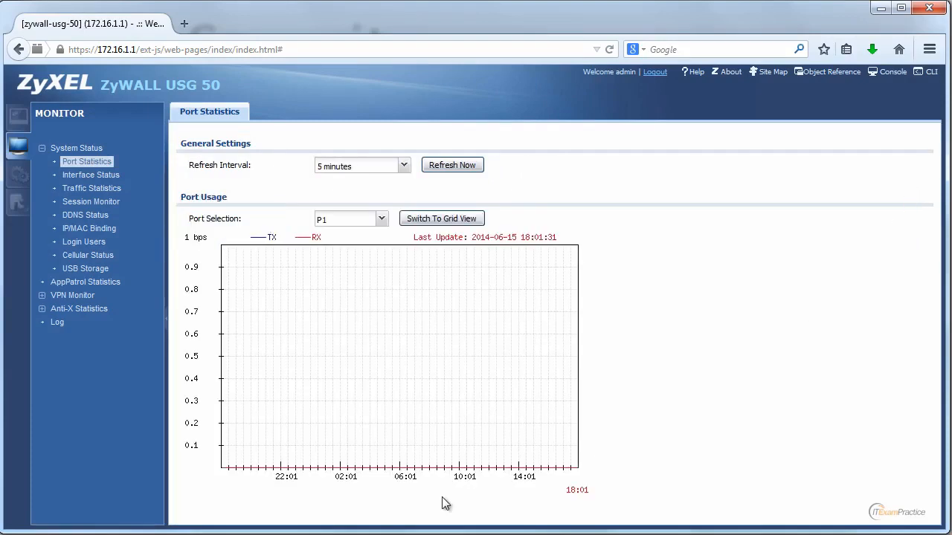
pyautogui.click(383, 220)
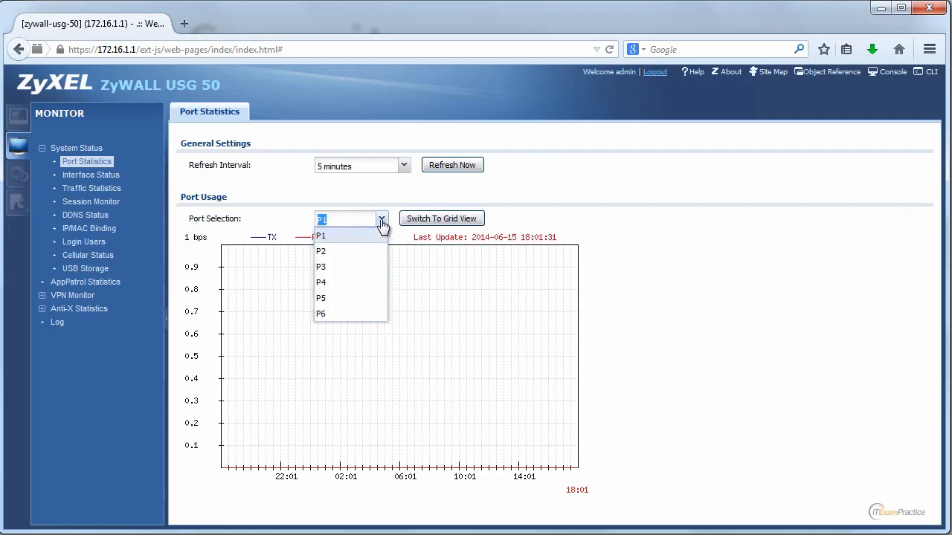
pyautogui.click(351, 258)
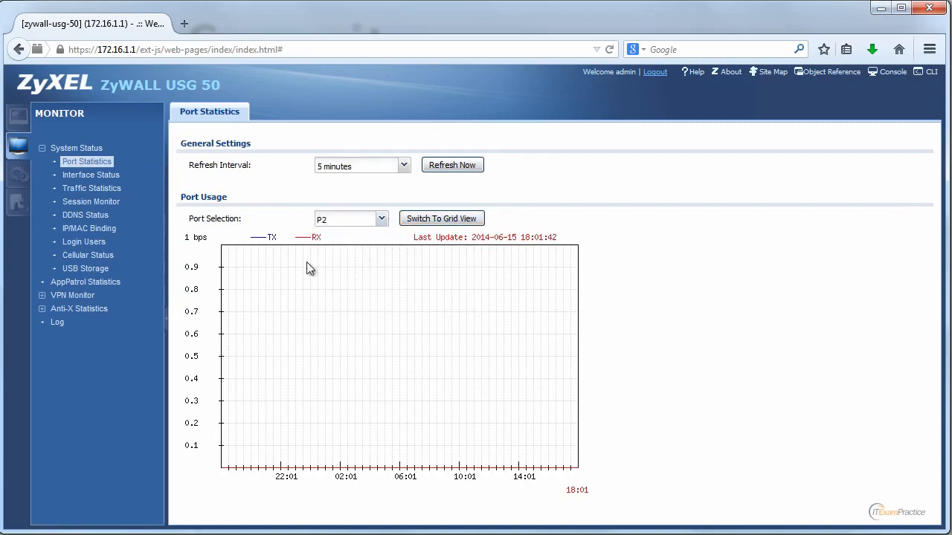
pyautogui.click(441, 218)
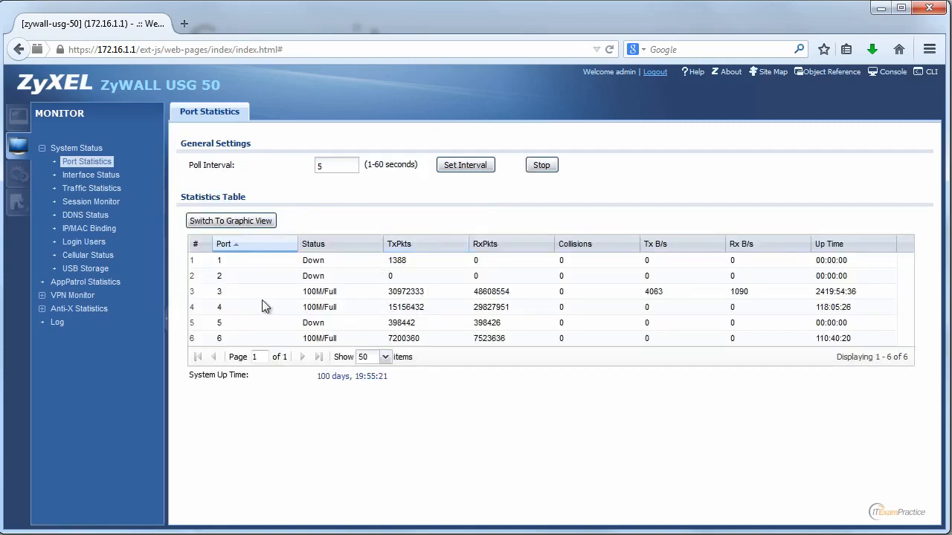
# Step: Chart port P3's traffic, then go to the dashboard and minimize the browser
pyautogui.click(237, 222)
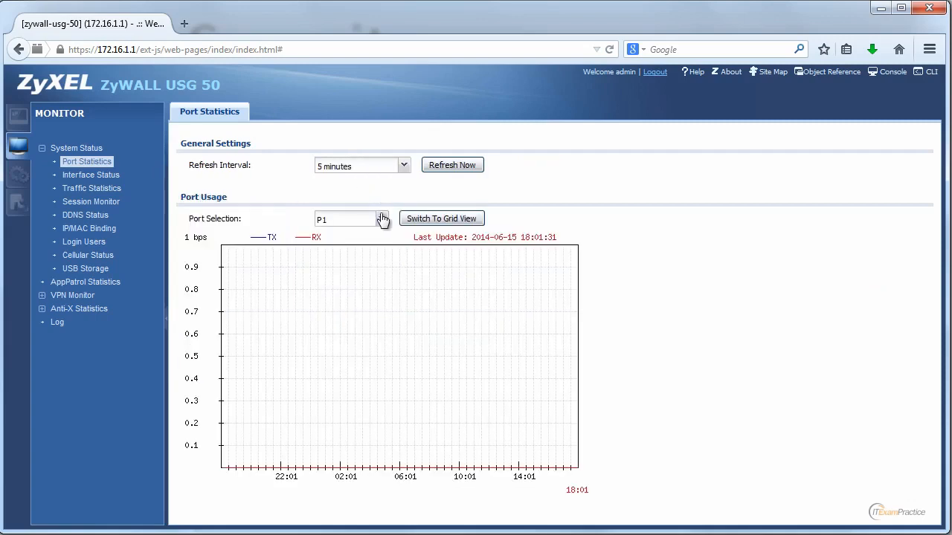
pyautogui.click(379, 218)
pyautogui.click(357, 267)
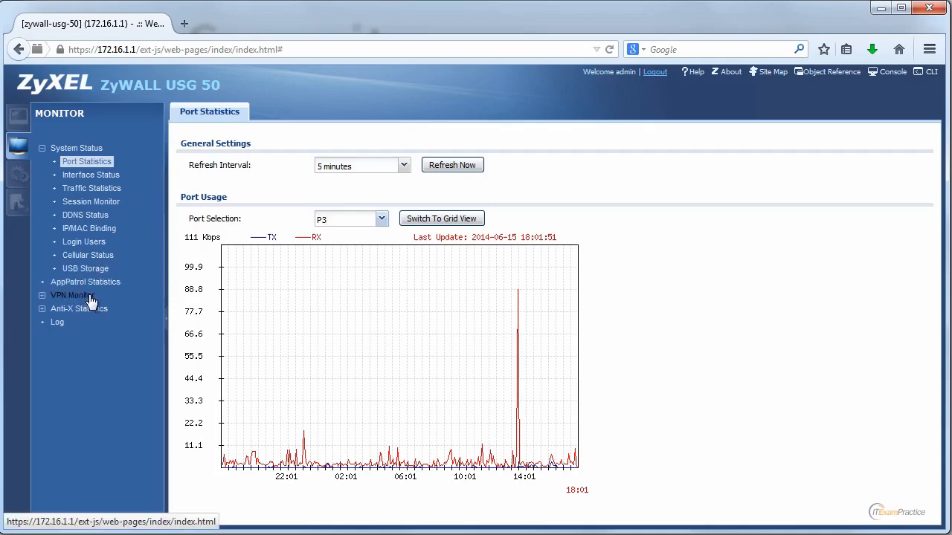
pyautogui.click(20, 119)
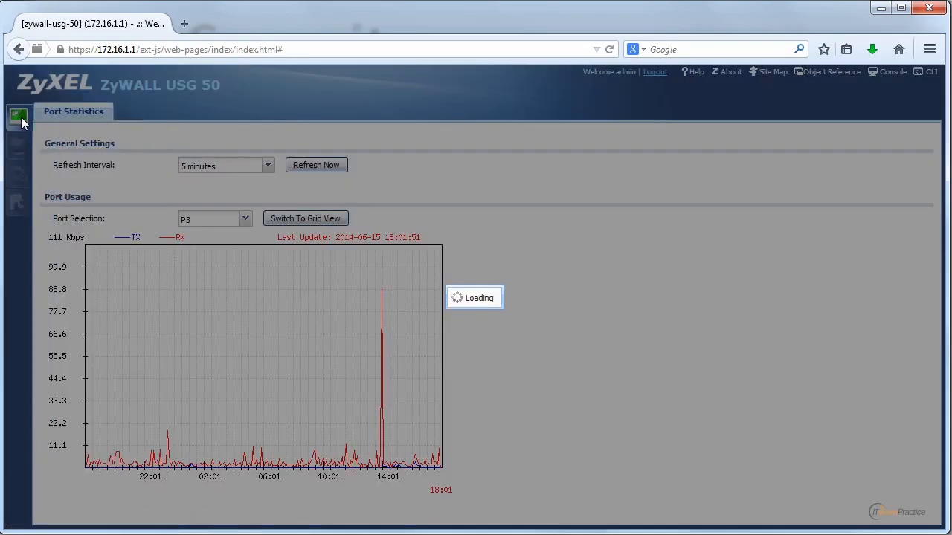
pyautogui.click(879, 13)
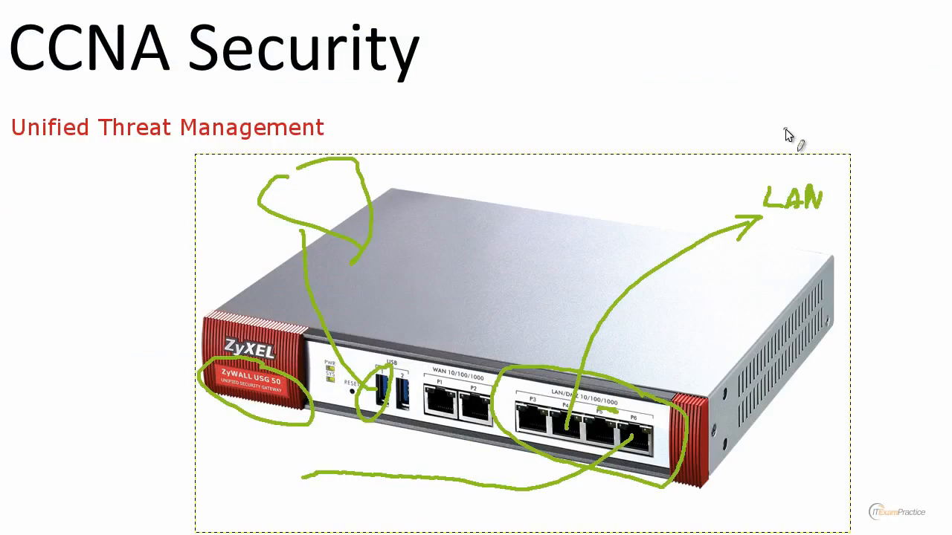